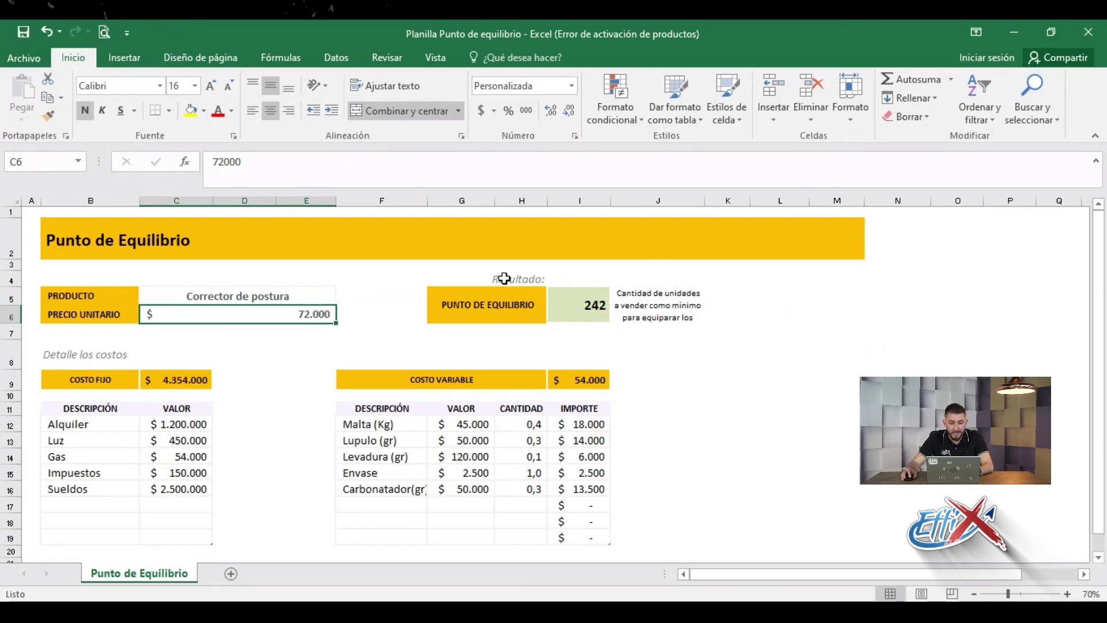
Step: Examine the break-even result's formula in I5, the unit price and the fixed and variable cost tables
{"action": "left_click_drag", "start_coordinate": [505, 279], "coordinate": [692, 314]}
{"action": "left_click", "coordinate": [582, 306]}
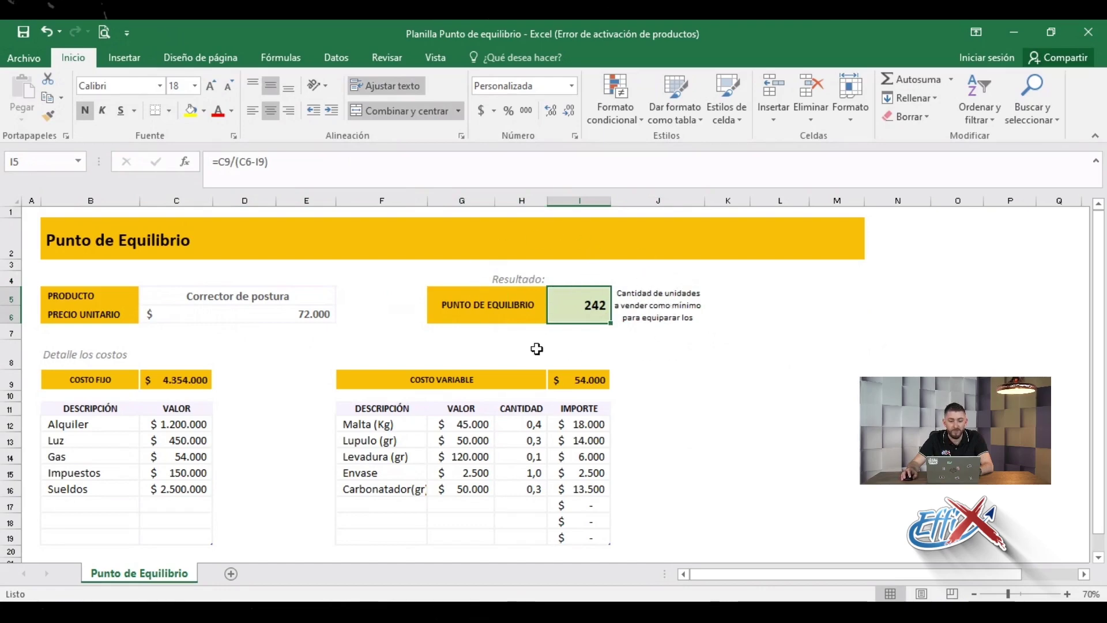
{"action": "left_click", "coordinate": [307, 313]}
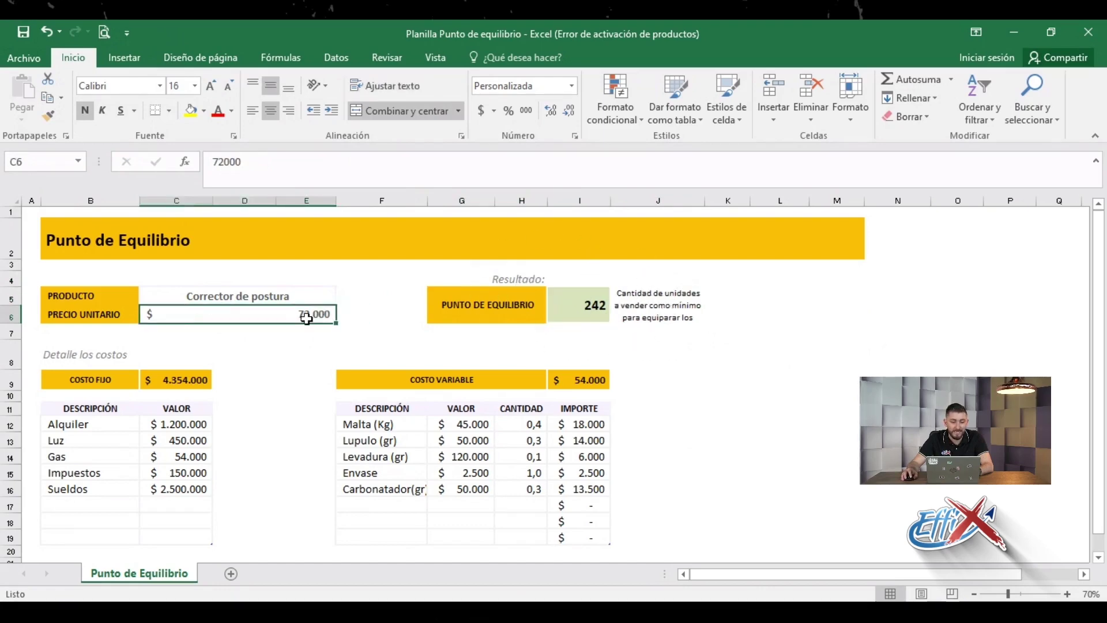
{"action": "left_click_drag", "start_coordinate": [112, 376], "coordinate": [183, 539]}
{"action": "left_click_drag", "start_coordinate": [490, 381], "coordinate": [595, 539]}
{"action": "left_click", "coordinate": [854, 348]}
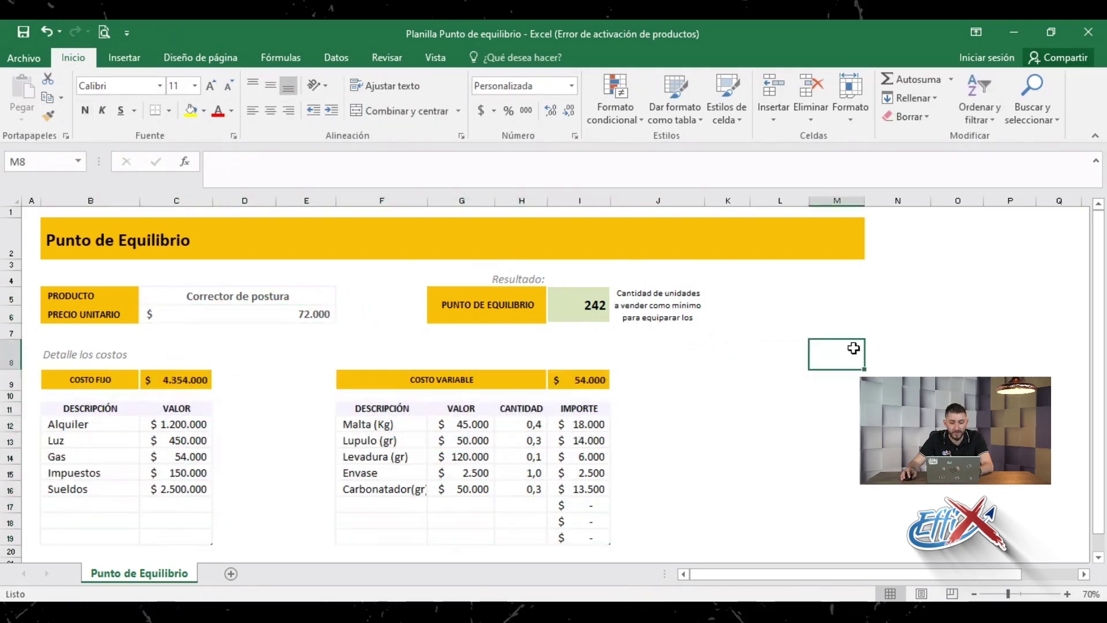
Step: Format the "Detalle los costos" heading with automatic font colour, bold and size 18
{"action": "left_click", "coordinate": [110, 356]}
{"action": "left_click", "coordinate": [232, 111]}
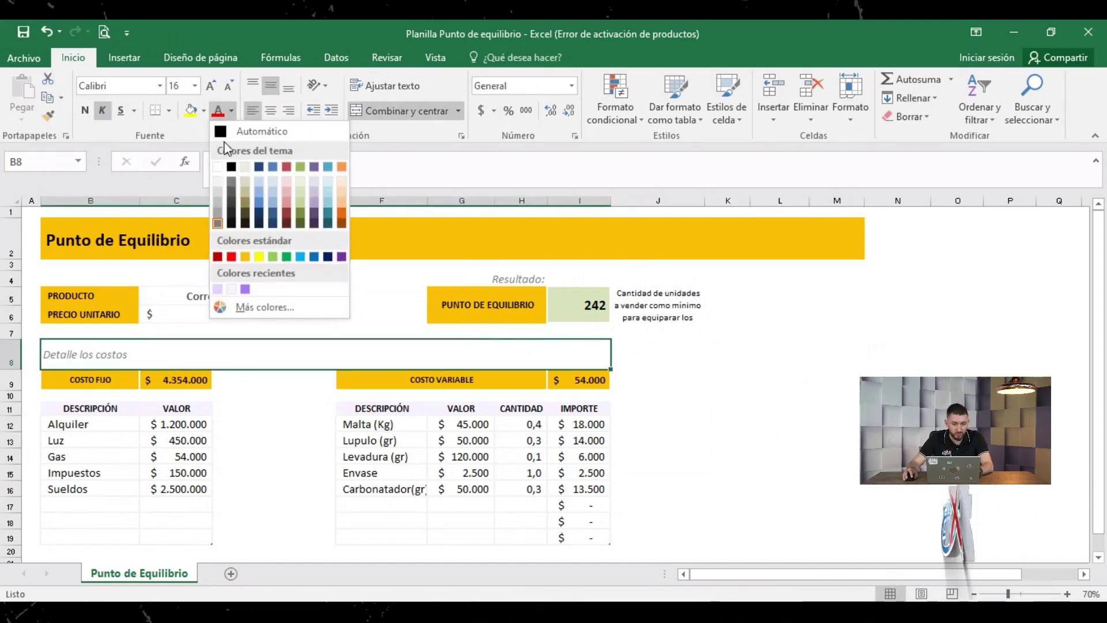
{"action": "left_click", "coordinate": [256, 131]}
{"action": "left_click", "coordinate": [85, 111]}
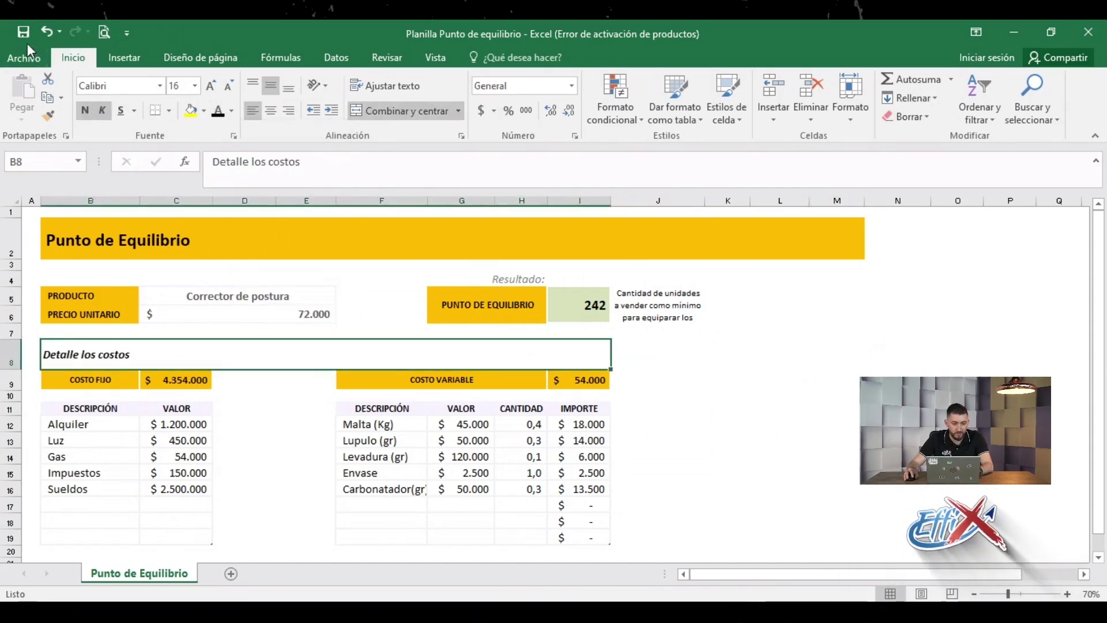
{"action": "left_click", "coordinate": [211, 86]}
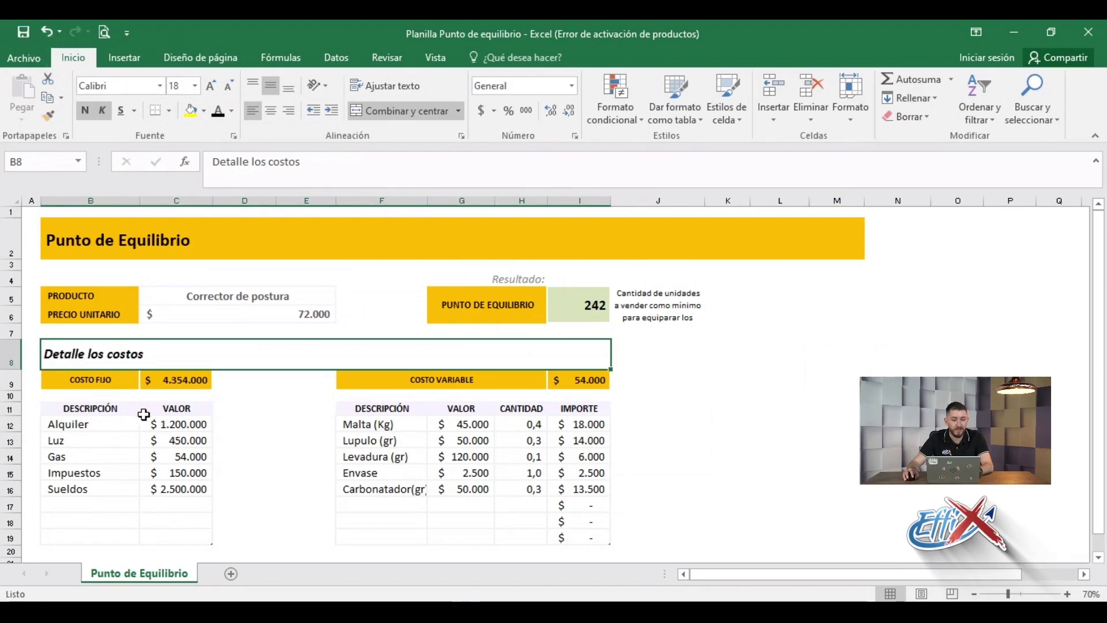
Step: Review the descriptions and values in the fixed cost table, from Alquiler down to Sueldos
{"action": "left_click", "coordinate": [113, 427]}
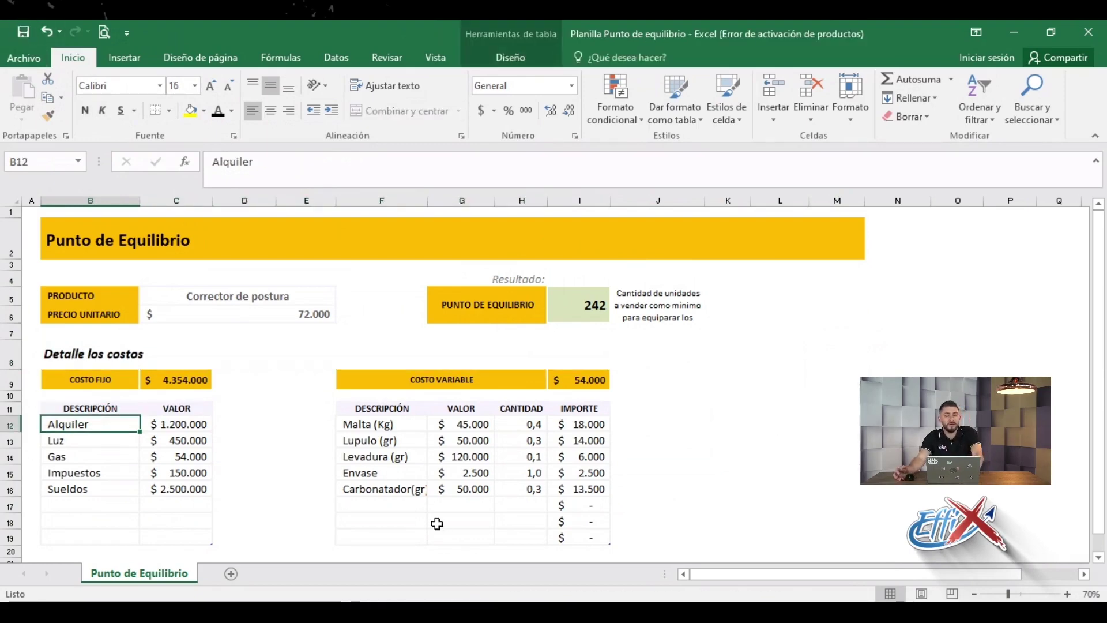
{"action": "key", "text": "Right"}
{"action": "key", "text": "Down"}
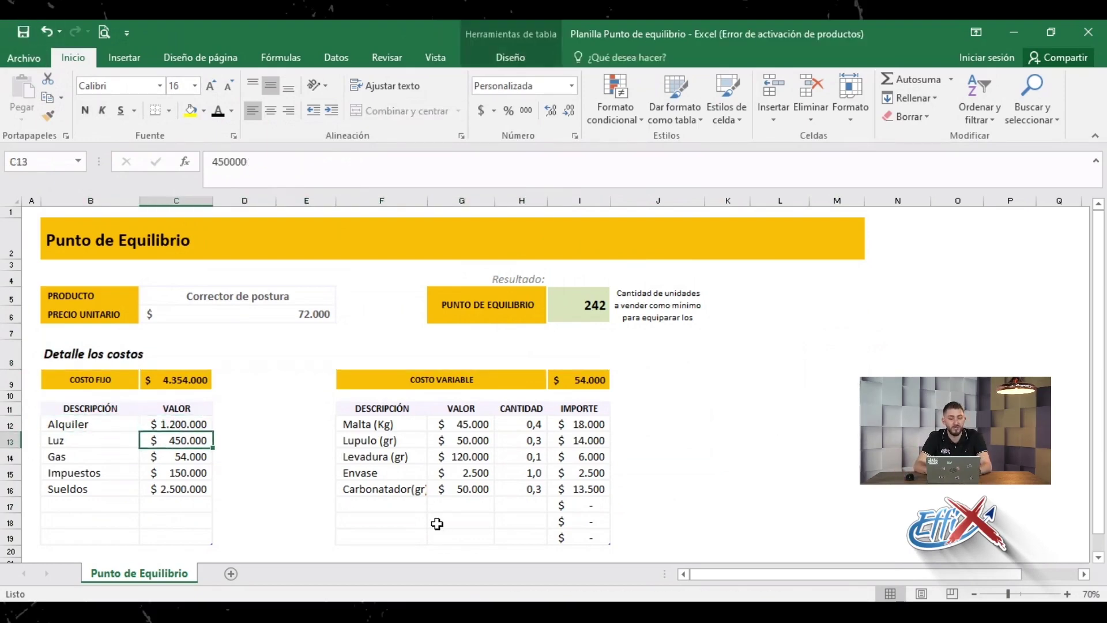
{"action": "key", "text": "Left"}
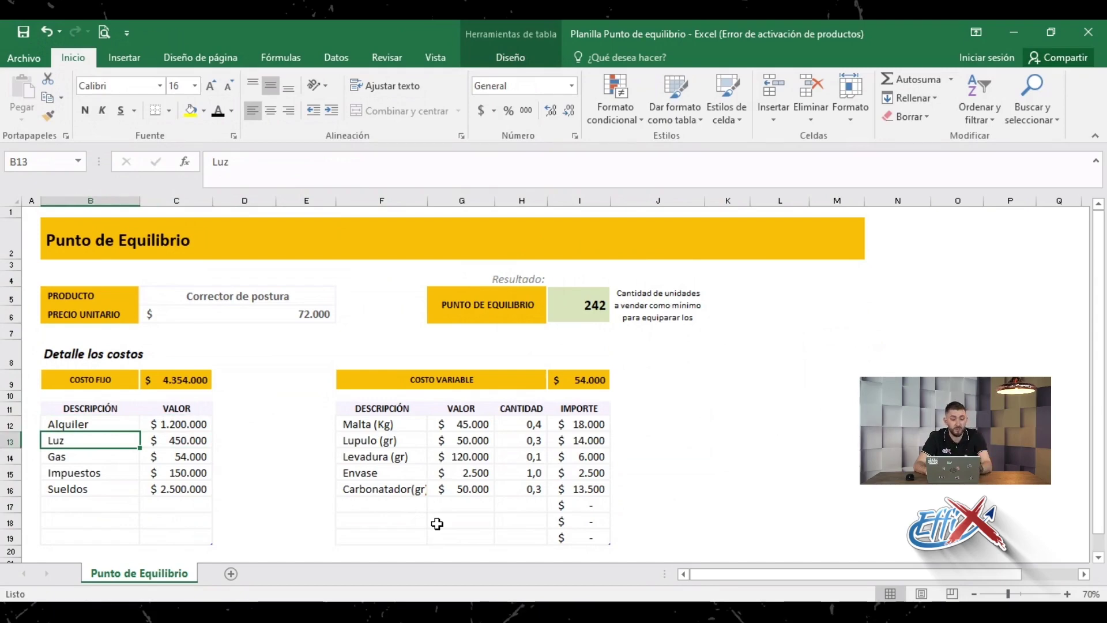
{"action": "key", "text": "Right"}
{"action": "key", "text": "Down"}
{"action": "key", "text": "Left"}
{"action": "key", "text": "Right"}
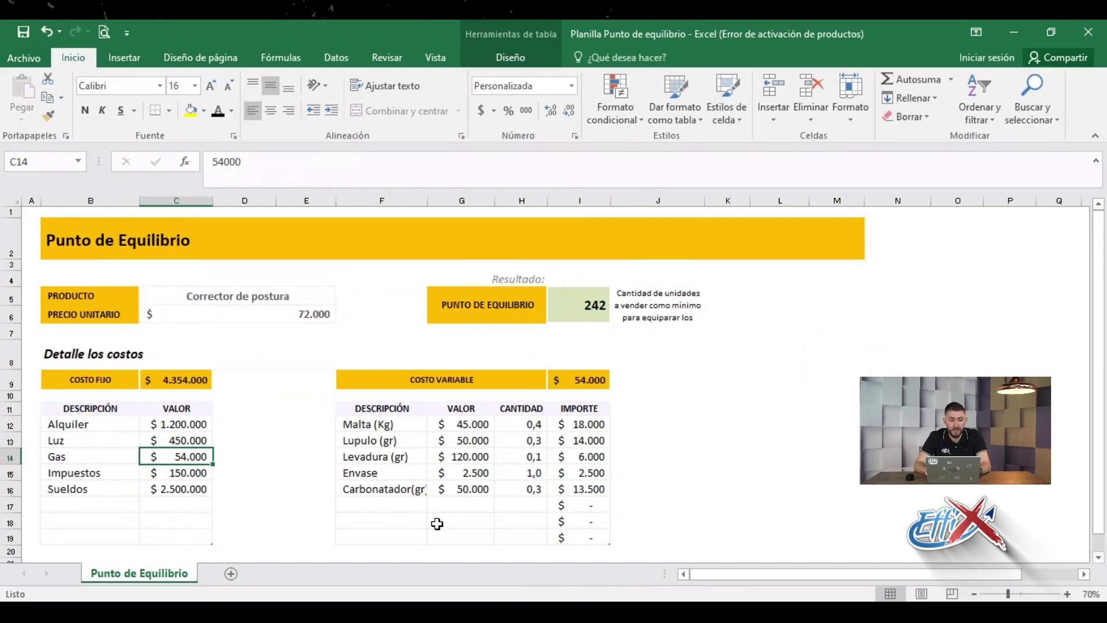
{"action": "key", "text": "Down"}
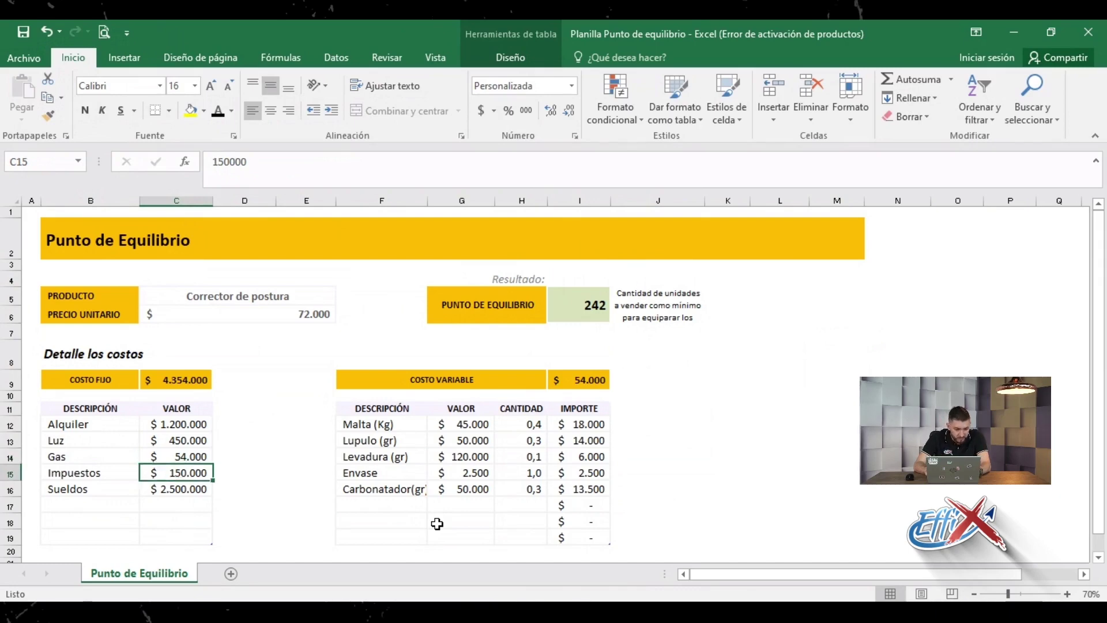
{"action": "key", "text": "Left"}
{"action": "key", "text": "Down"}
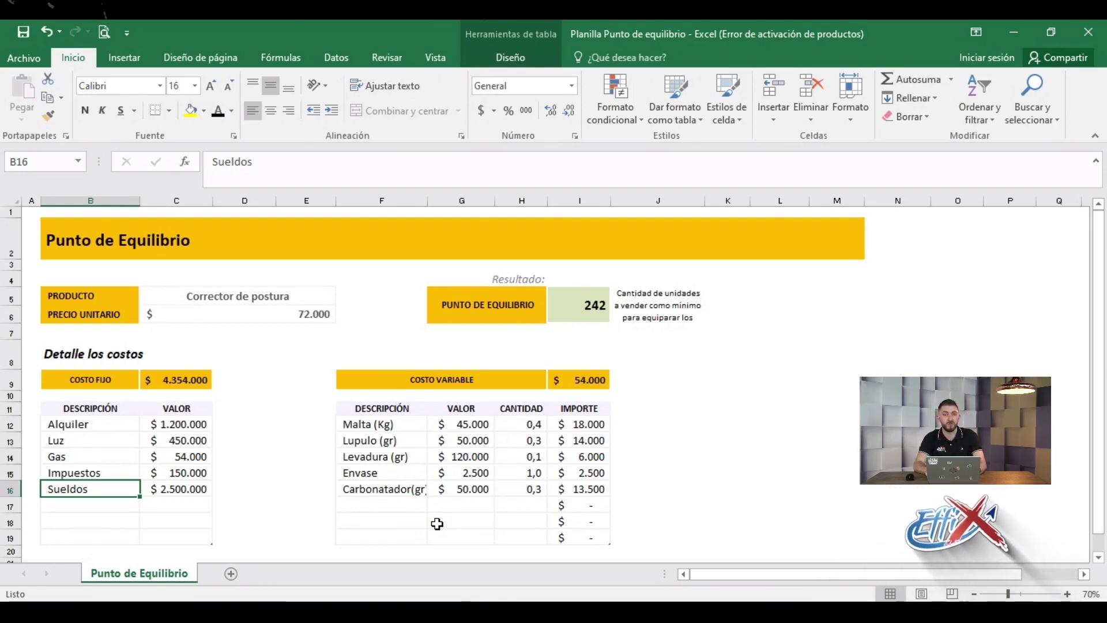
{"action": "key", "text": "Right"}
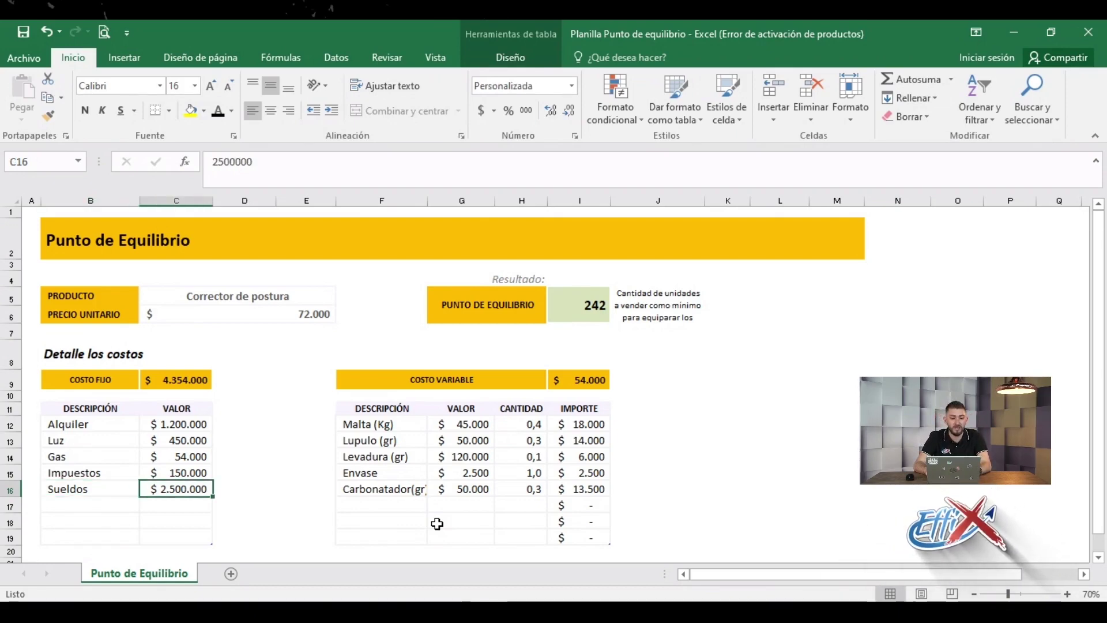
{"action": "key", "text": "Up"}
{"action": "key", "text": "Up"}
{"action": "key", "text": "Up"}
{"action": "key", "text": "Up"}
{"action": "key", "text": "Left"}
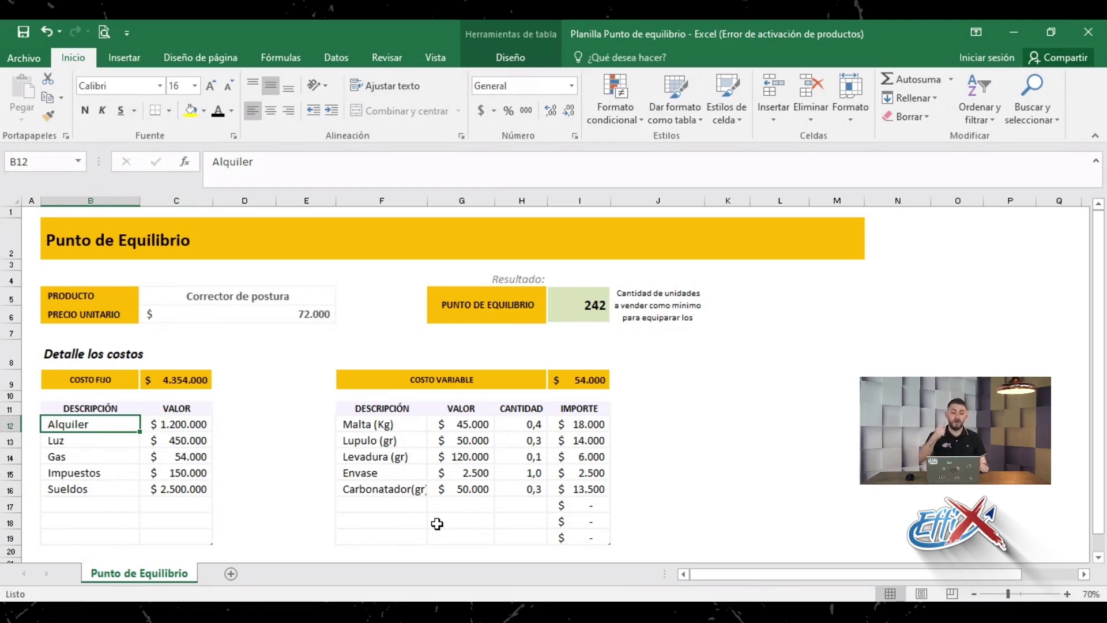
Step: Rename the first variable cost item in F12 as Cuero (Kg)
{"action": "key", "text": "Right"}
{"action": "key", "text": "Right"}
{"action": "key", "text": "Right"}
{"action": "key", "text": "Right"}
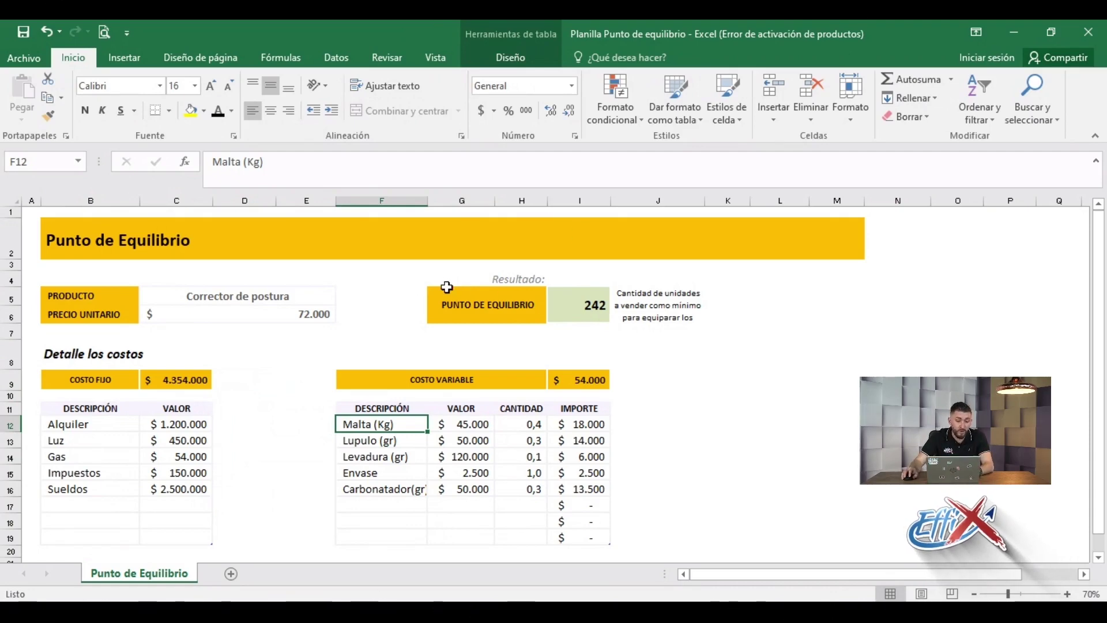
{"action": "double_click", "coordinate": [242, 161]}
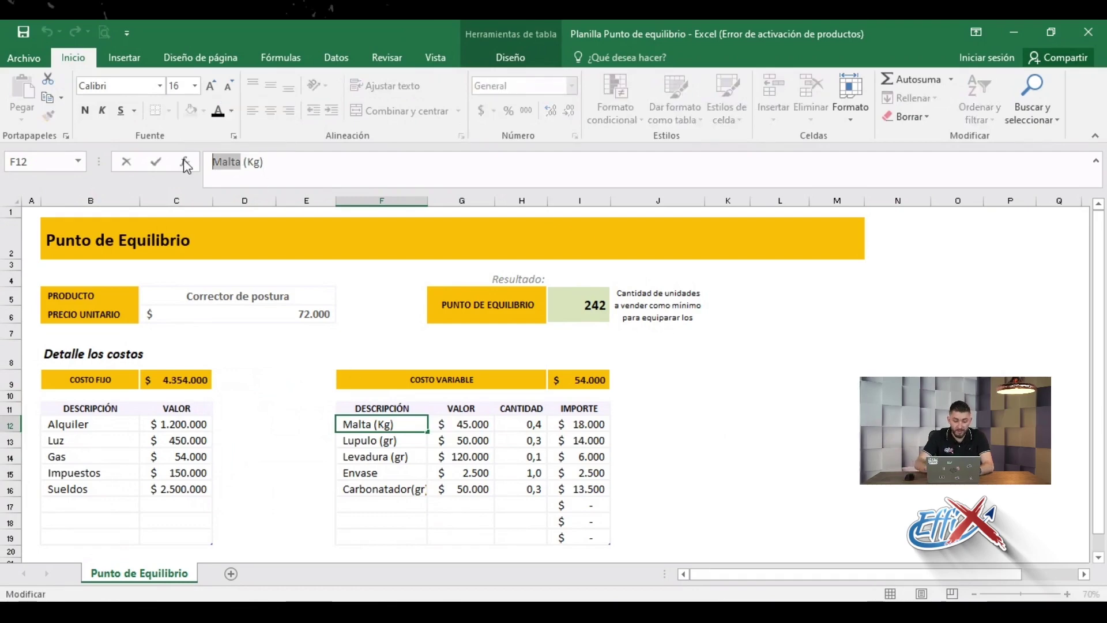
{"action": "type", "text": "Cuero"}
{"action": "key", "text": "Return"}
Step: Set the value of Cuero (Kg) to 150000
{"action": "key", "text": "Right"}
{"action": "key", "text": "Up"}
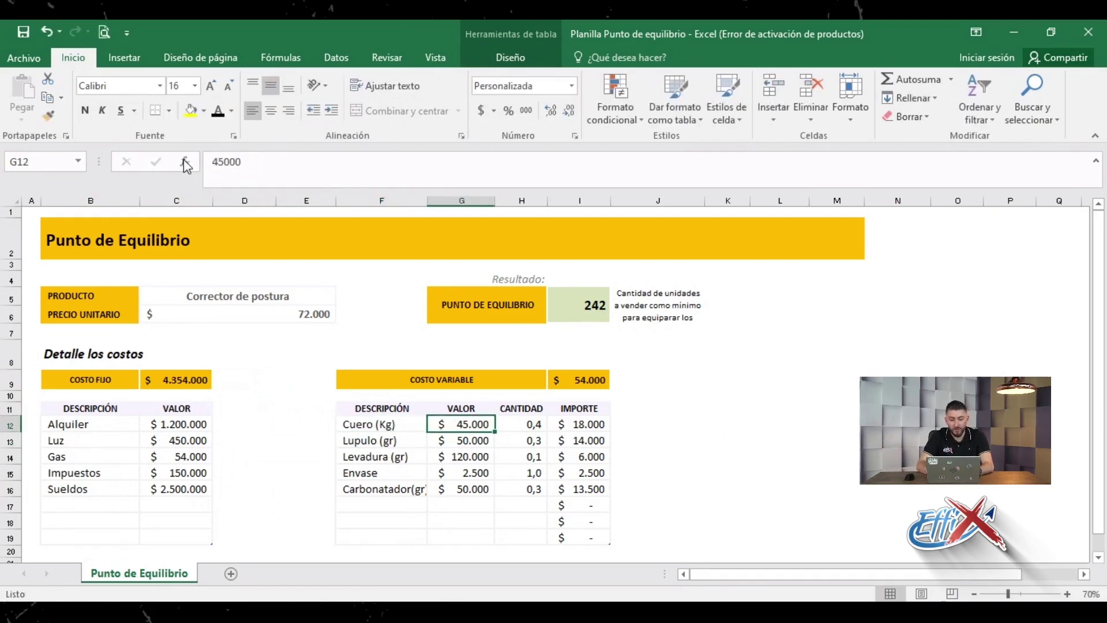
{"action": "type", "text": "150.000"}
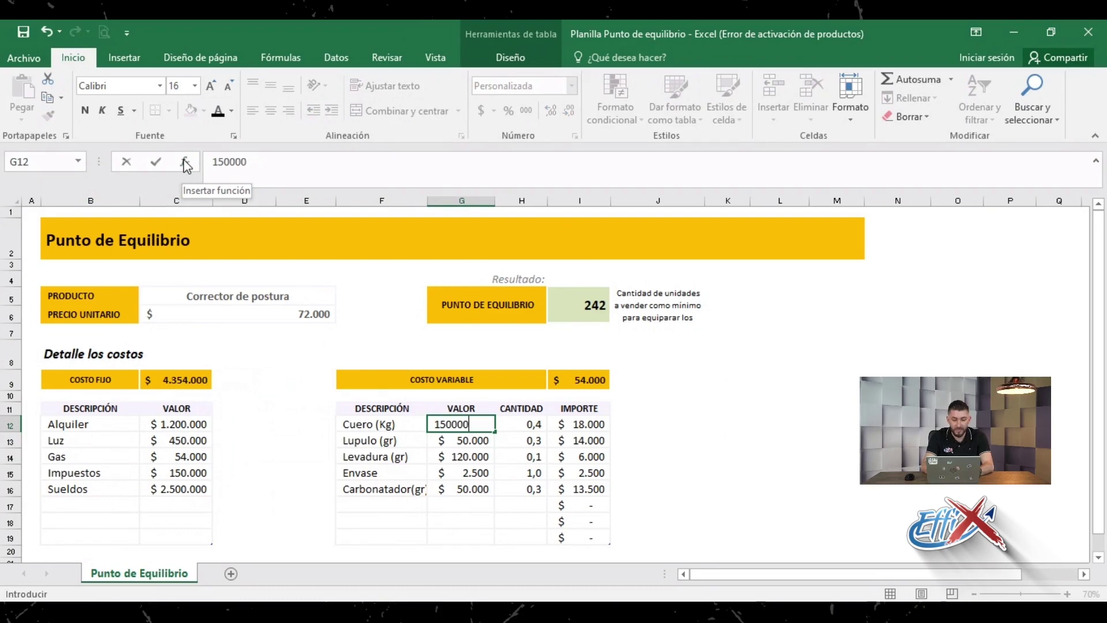
{"action": "key", "text": "Return"}
Step: Set the quantity of Cuero (Kg) to 0,1 and check its amount cell
{"action": "key", "text": "Right"}
{"action": "key", "text": "Up"}
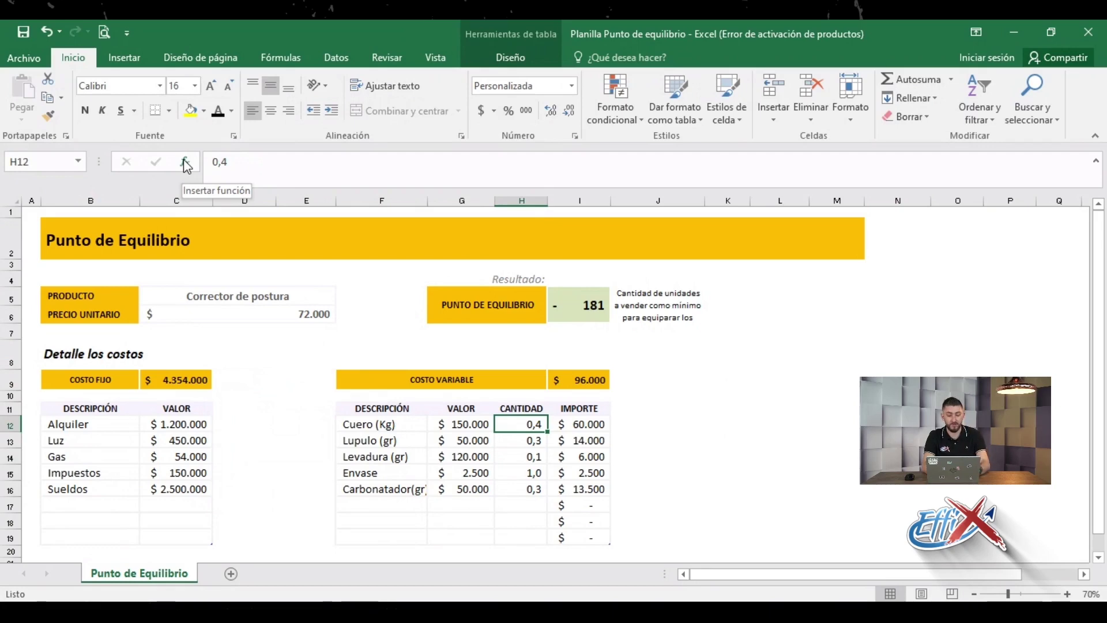
{"action": "type", "text": "0,1"}
{"action": "key", "text": "Return"}
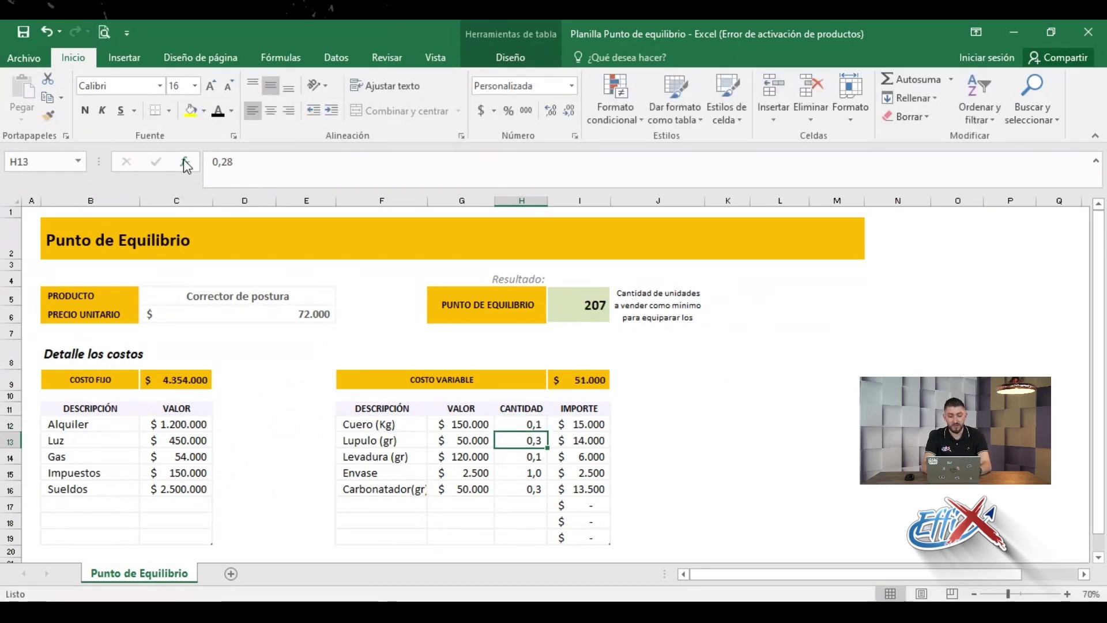
{"action": "key", "text": "Up"}
{"action": "key", "text": "Right"}
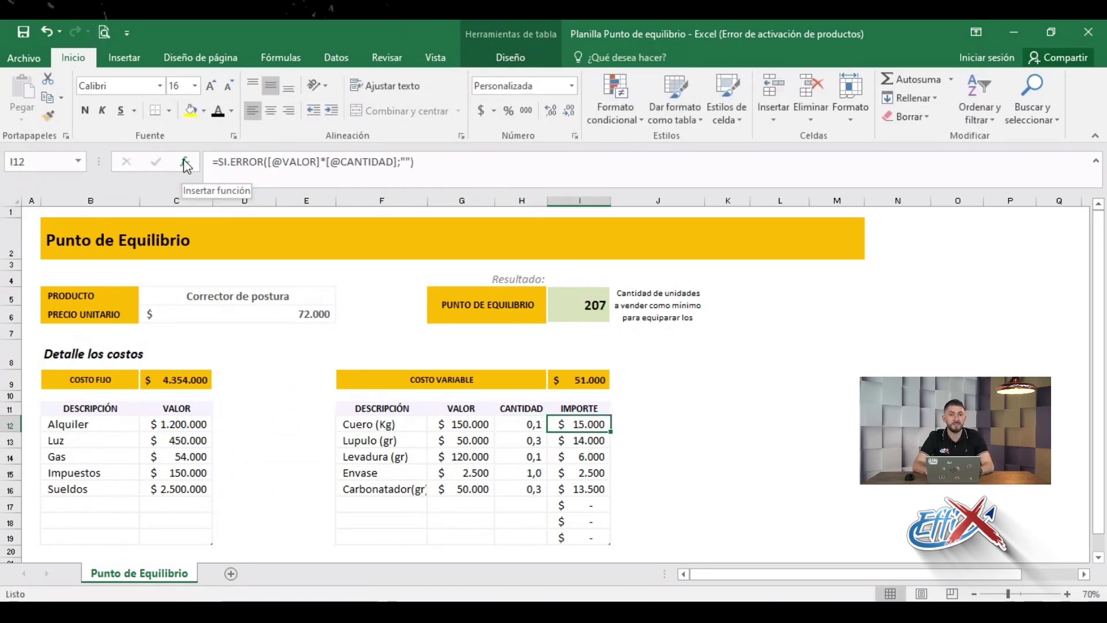
Step: Set the quantity of Cuero (Kg) to 0,07
{"action": "key", "text": "Left"}
{"action": "type", "text": "0,"}
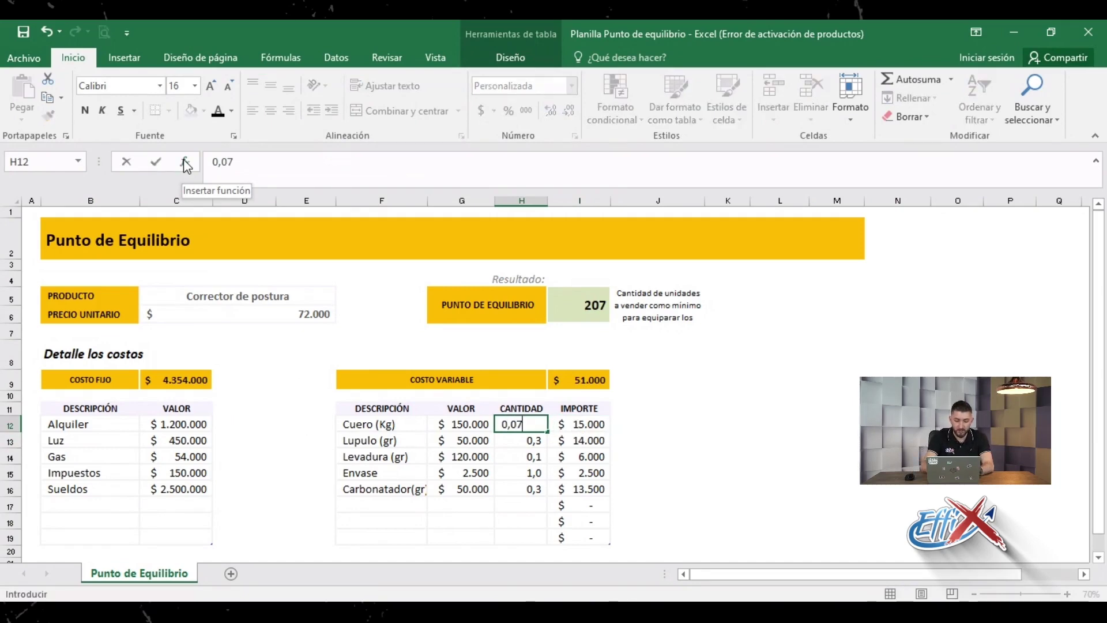
{"action": "key", "text": "Left"}
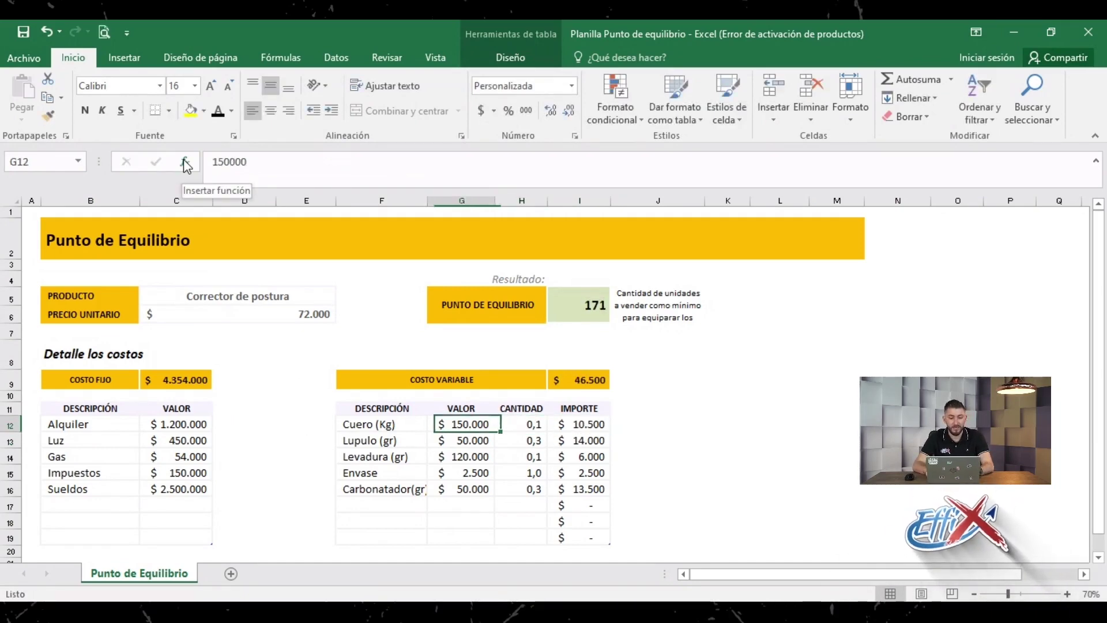
Step: Rename the second variable cost item in F13 as Cremallera (Un)
{"action": "key", "text": "Left"}
{"action": "key", "text": "Down"}
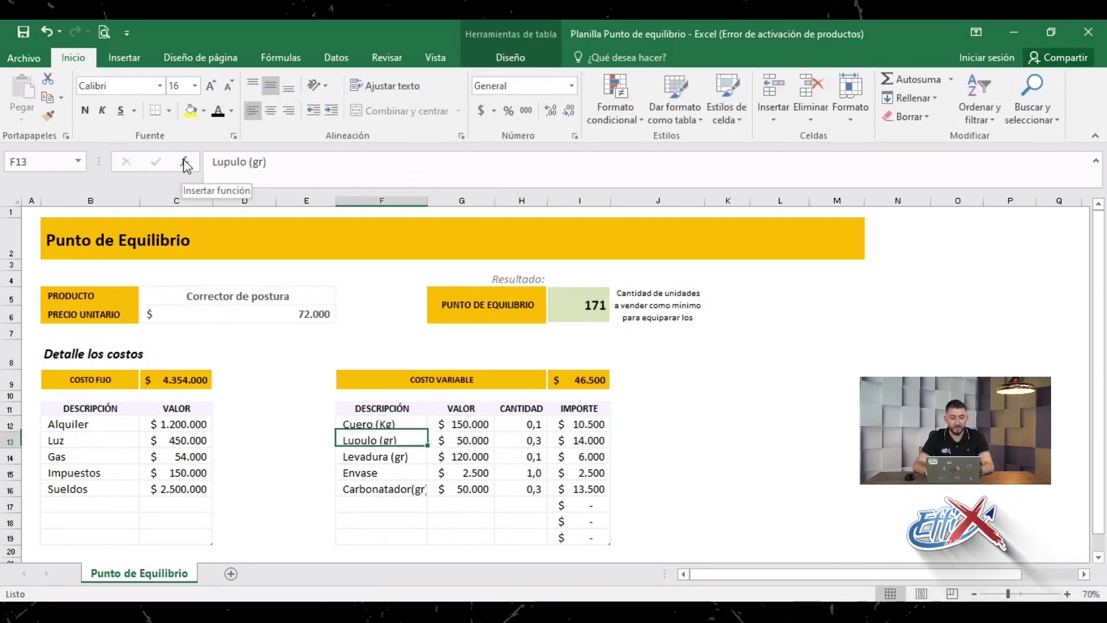
{"action": "double_click", "coordinate": [246, 162]}
{"action": "type", "text": "Cre"}
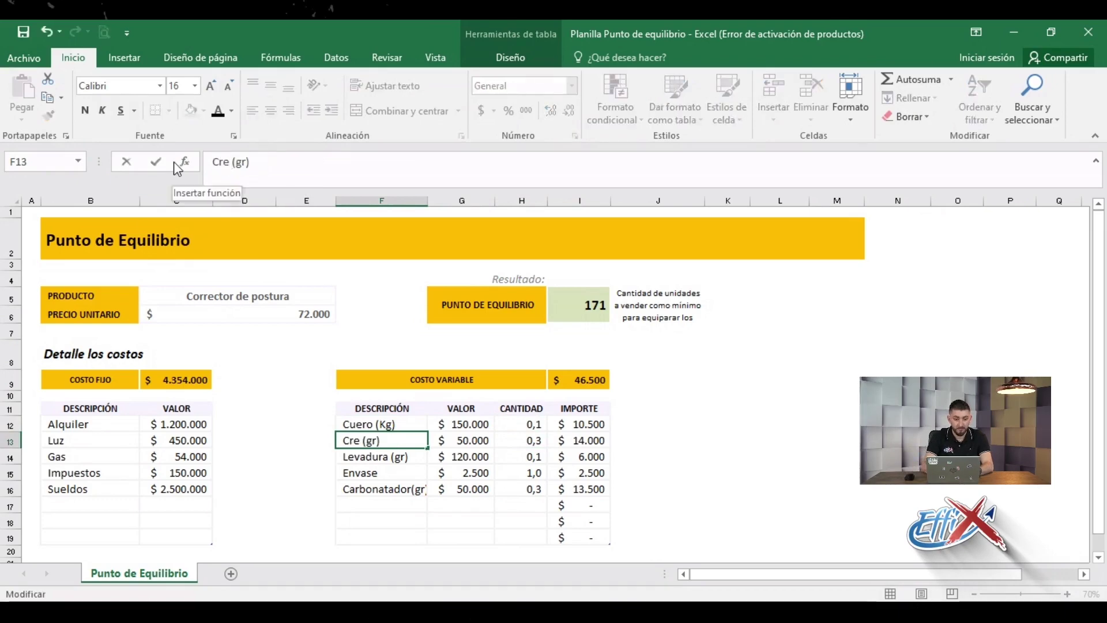
{"action": "type", "text": "mallera"}
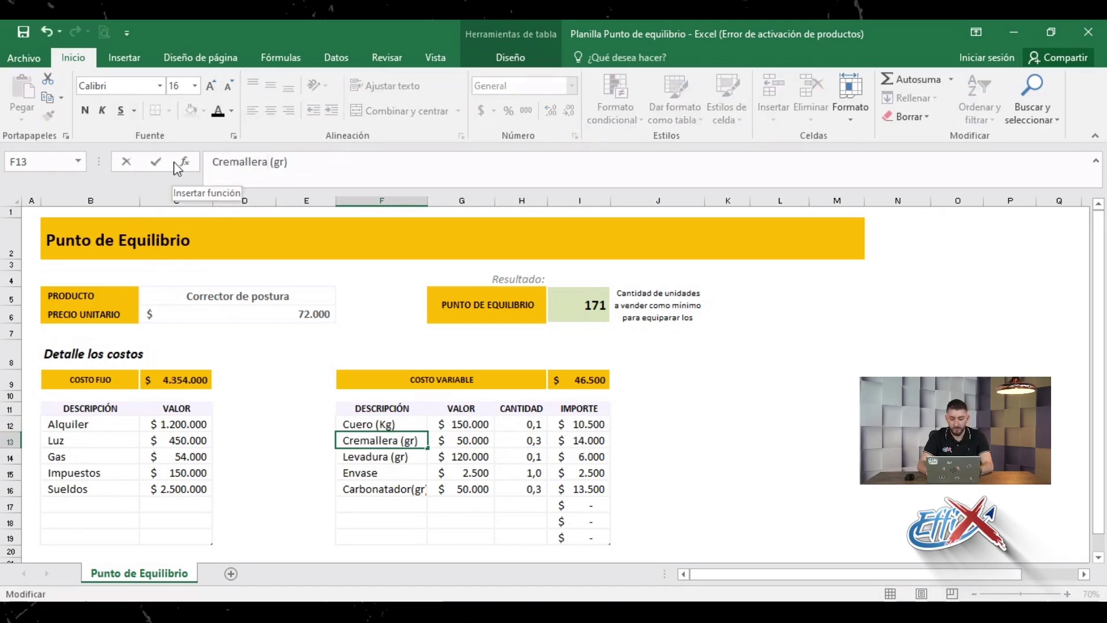
{"action": "key", "text": "Right"}
{"action": "key", "text": "Right"}
{"action": "key", "text": "Right"}
{"action": "key", "text": "Right"}
{"action": "key", "text": "BackSpace"}
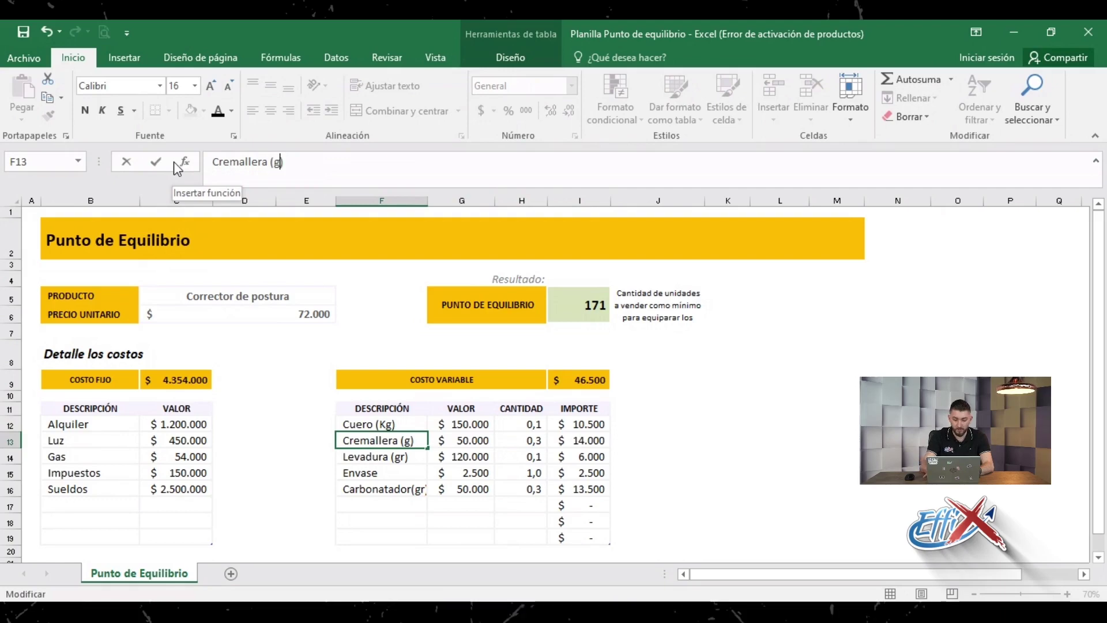
{"action": "key", "text": "BackSpace"}
{"action": "type", "text": "Un"}
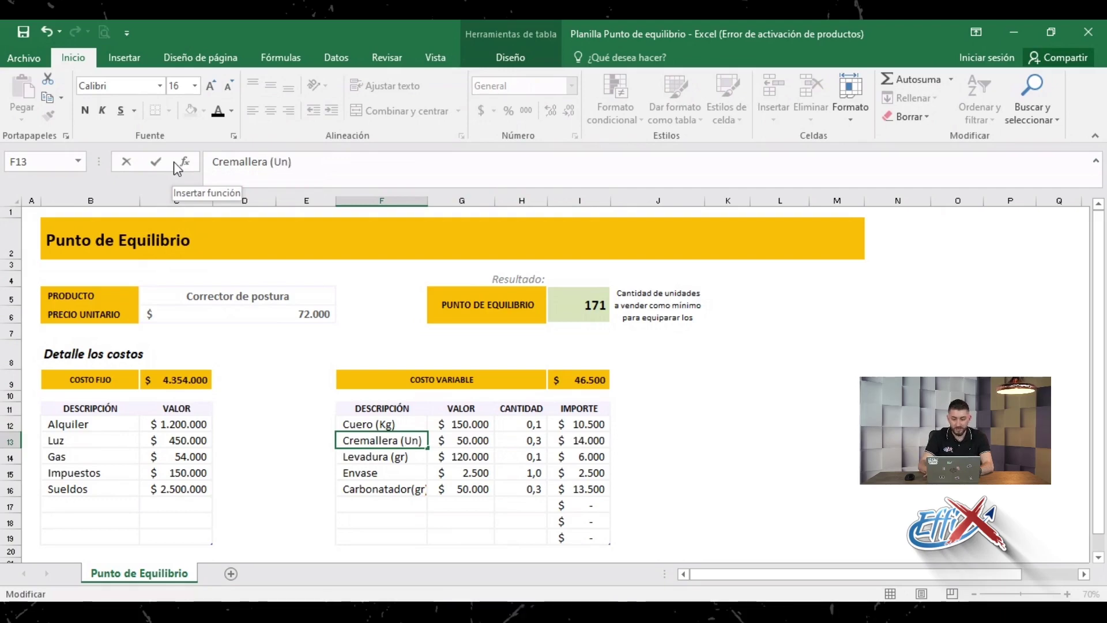
{"action": "key", "text": "Tab"}
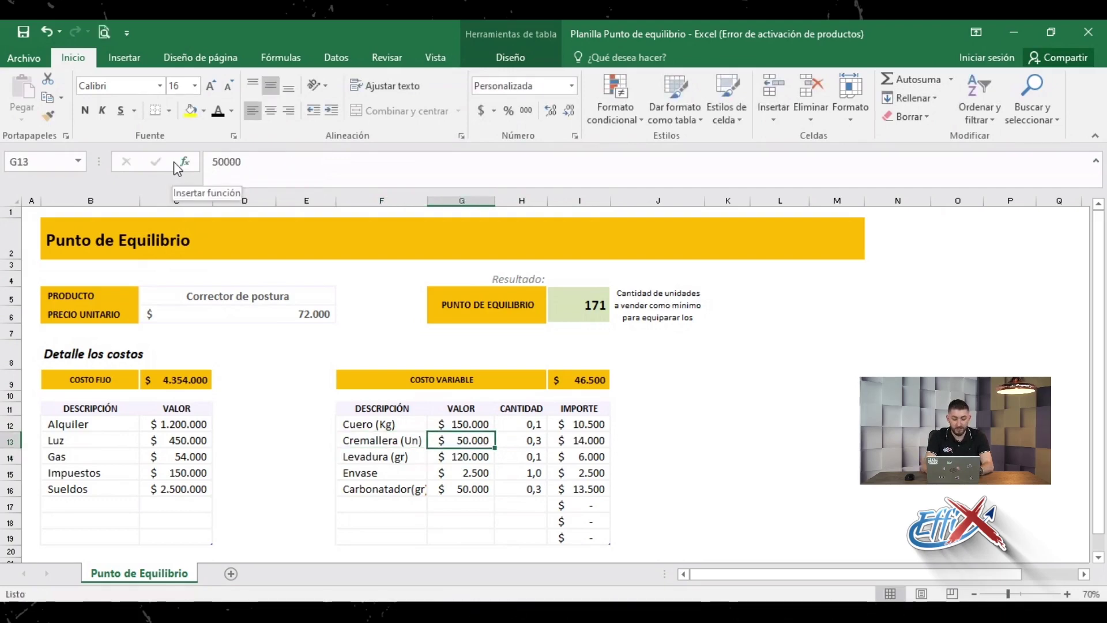
Step: Set the value of Cremallera (Un) to 250 and its quantity to 1
{"action": "type", "text": "250"}
{"action": "key", "text": "Tab"}
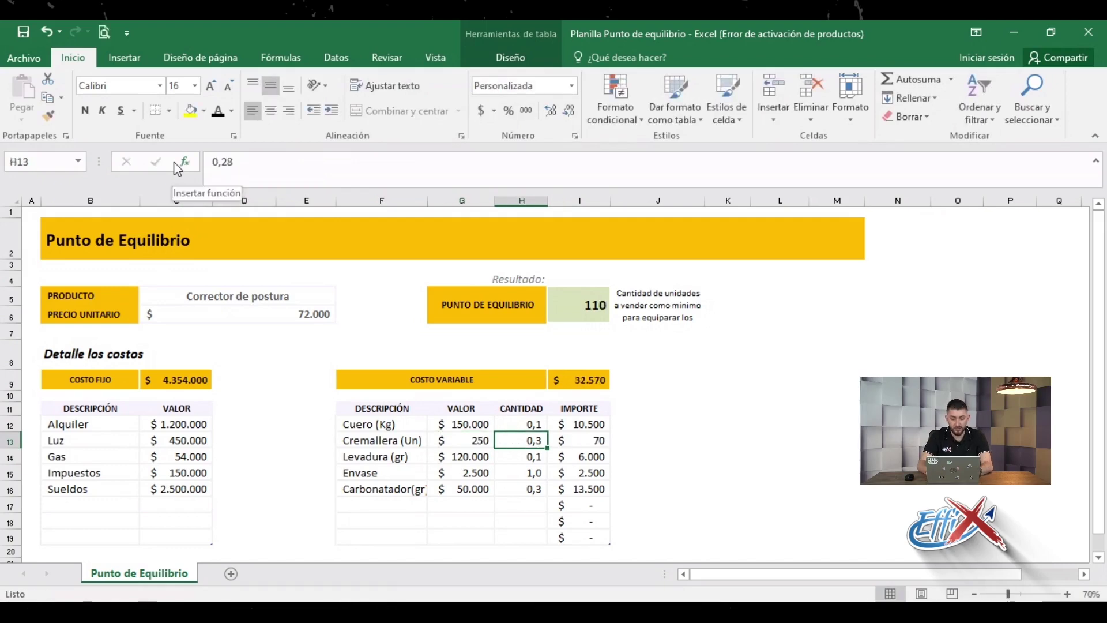
{"action": "type", "text": "1"}
{"action": "key", "text": "Return"}
Step: Rename the third variable cost item in F14 as Tela (Kg) and select its value cell
{"action": "key", "text": "Left"}
{"action": "key", "text": "Left"}
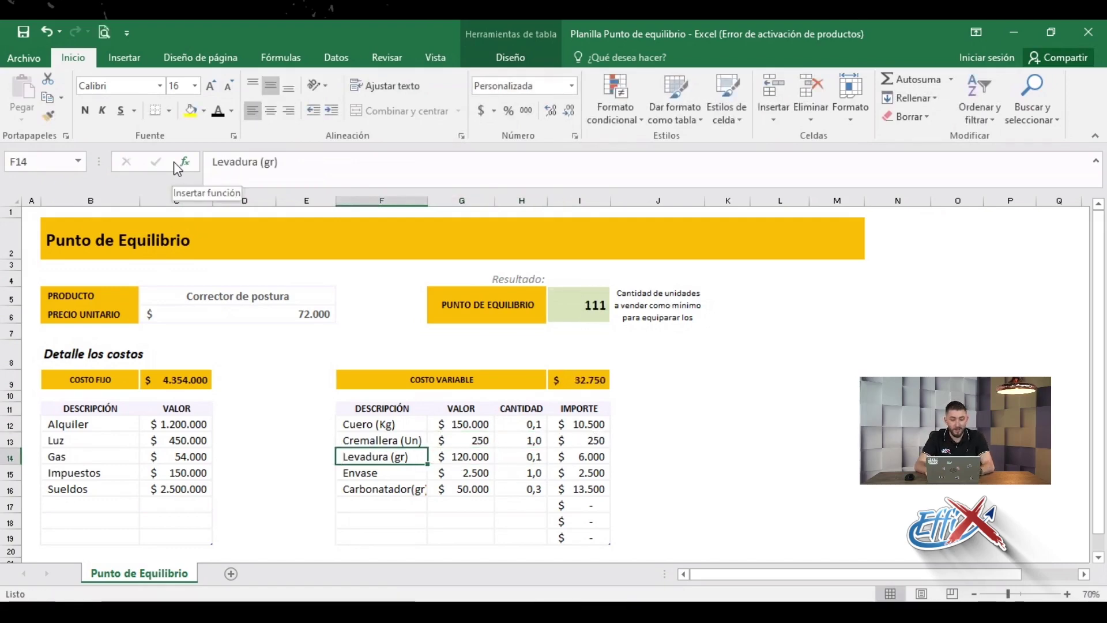
{"action": "left_click_drag", "start_coordinate": [257, 162], "coordinate": [204, 163]}
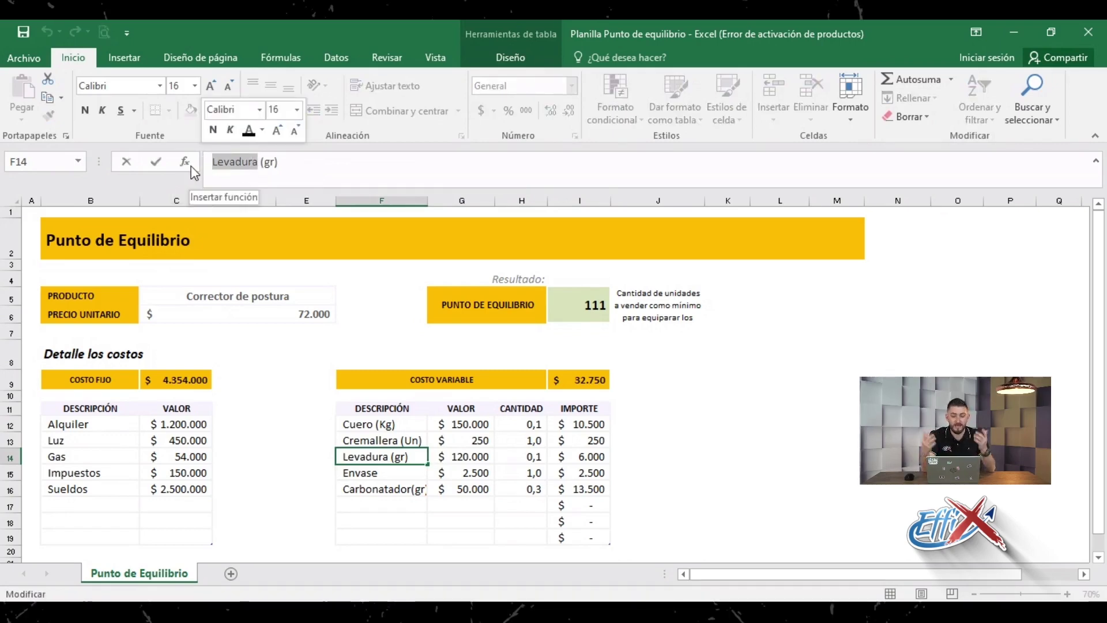
{"action": "type", "text": "Tela"}
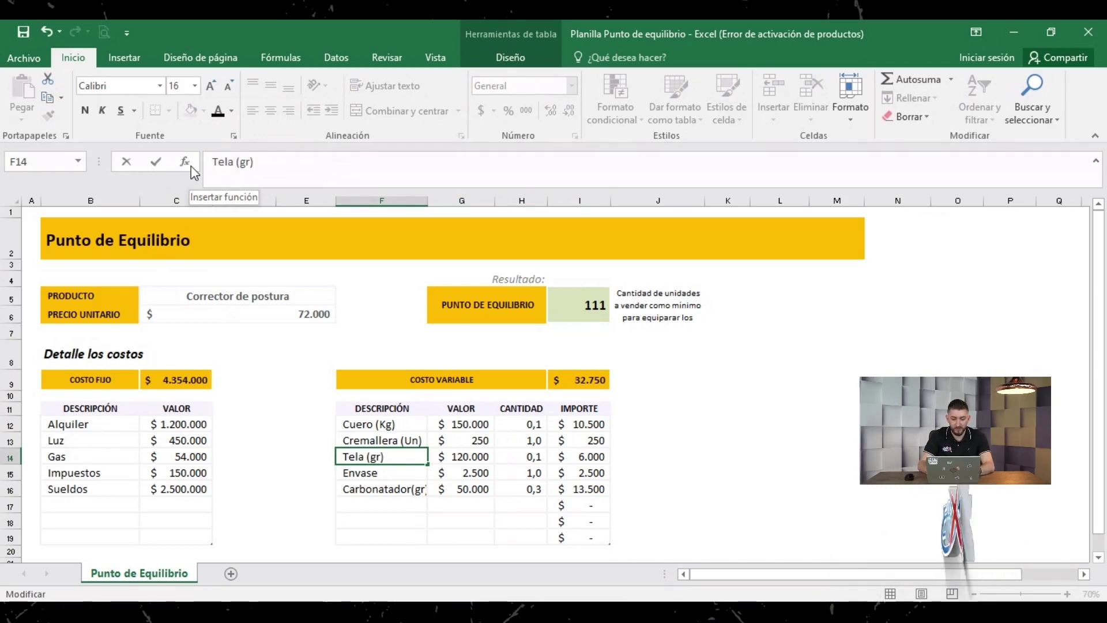
{"action": "key", "text": "Right"}
{"action": "key", "text": "Right"}
{"action": "key", "text": "Right"}
{"action": "key", "text": "Right"}
{"action": "key", "text": "BackSpace"}
{"action": "key", "text": "BackSpace"}
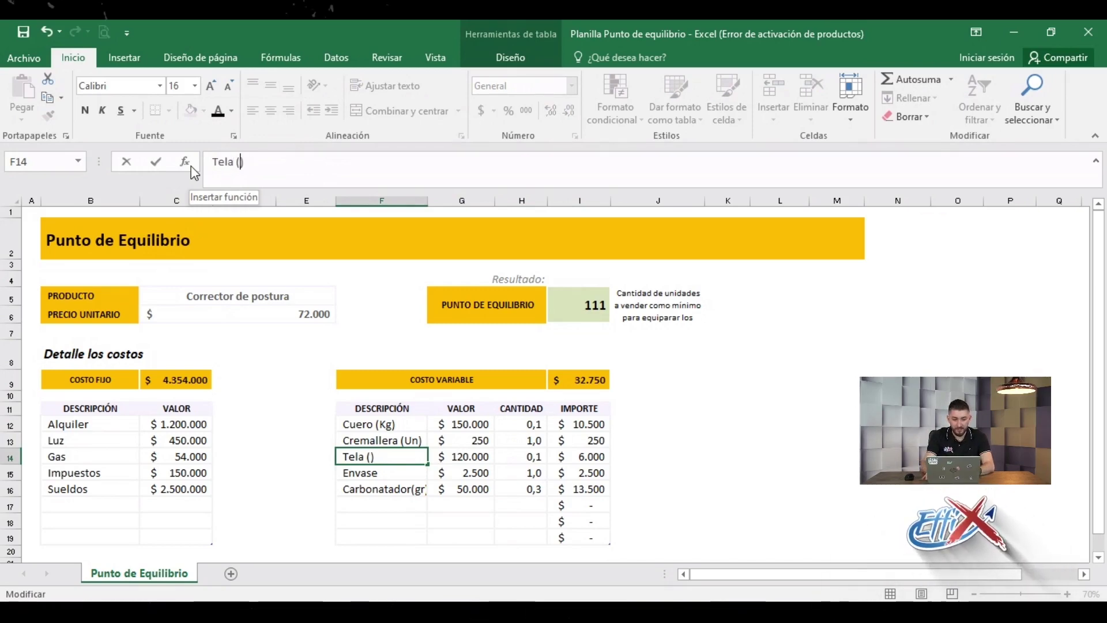
{"action": "type", "text": "Kg"}
{"action": "key", "text": "Return"}
{"action": "key", "text": "Up"}
{"action": "key", "text": "Right"}
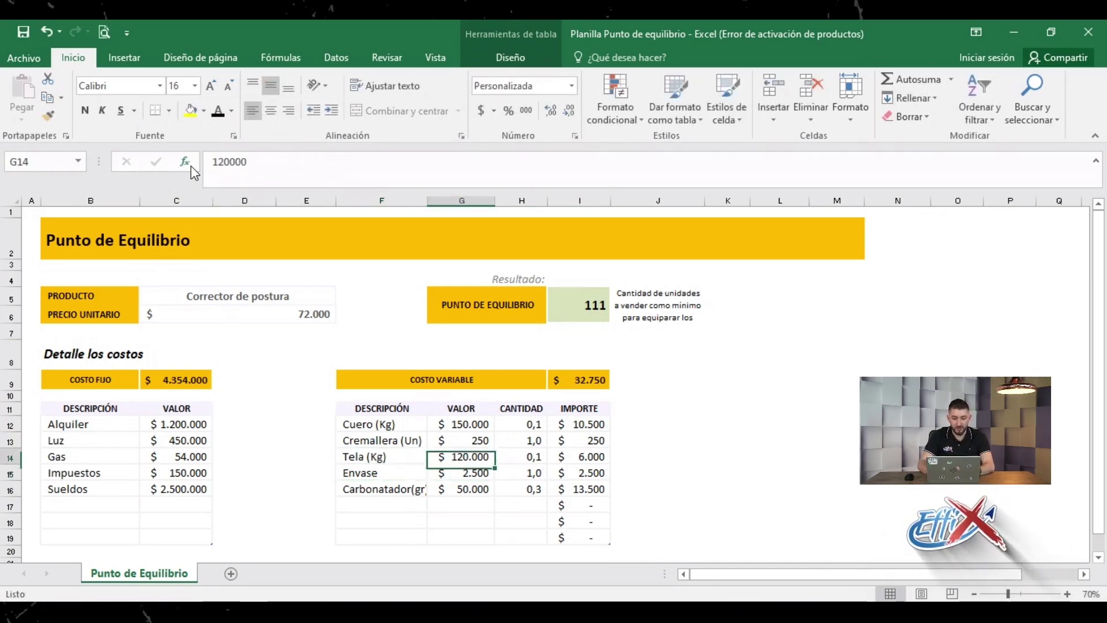
Step: Set the quantity of Tela (Kg) in H14 to 0,002
{"action": "key", "text": "Right"}
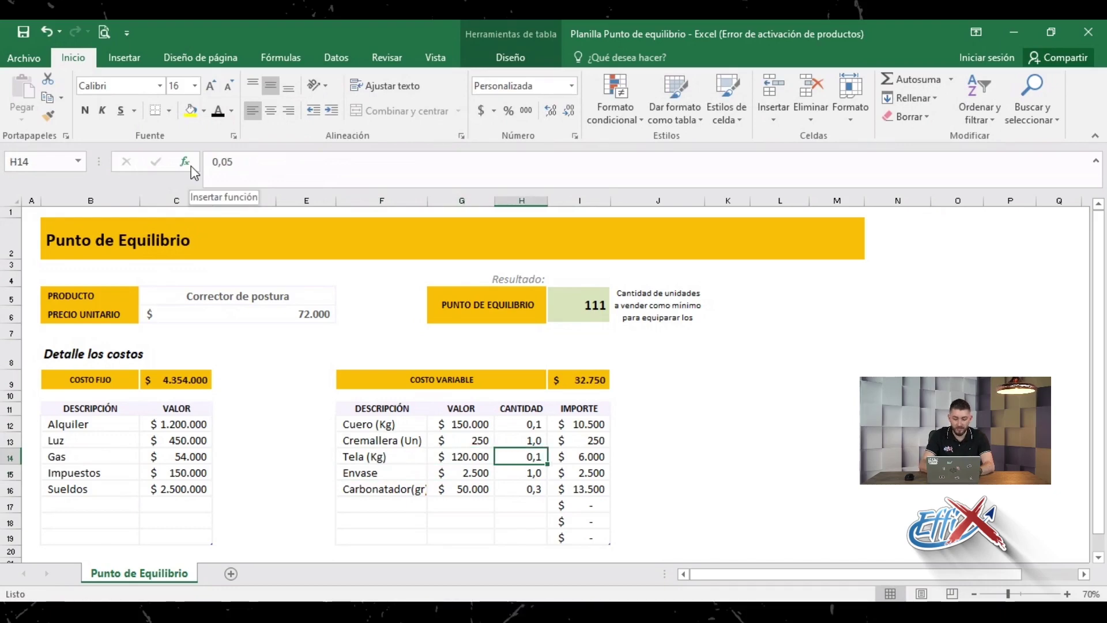
{"action": "type", "text": "0,05"}
{"action": "key", "text": "Return"}
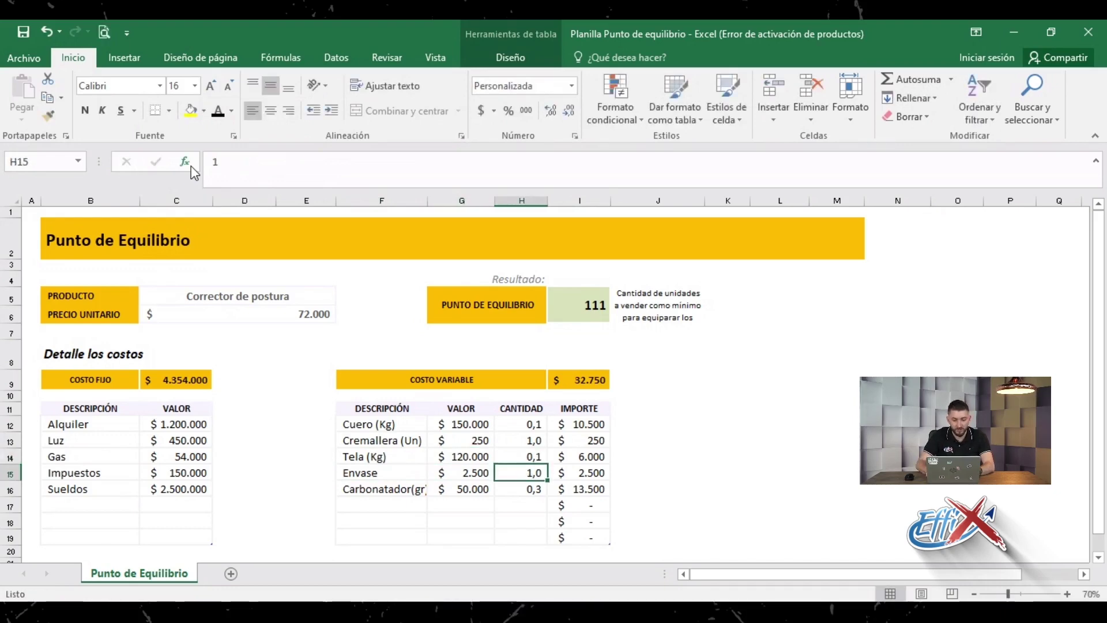
{"action": "key", "text": "Up"}
{"action": "type", "text": "0,00"}
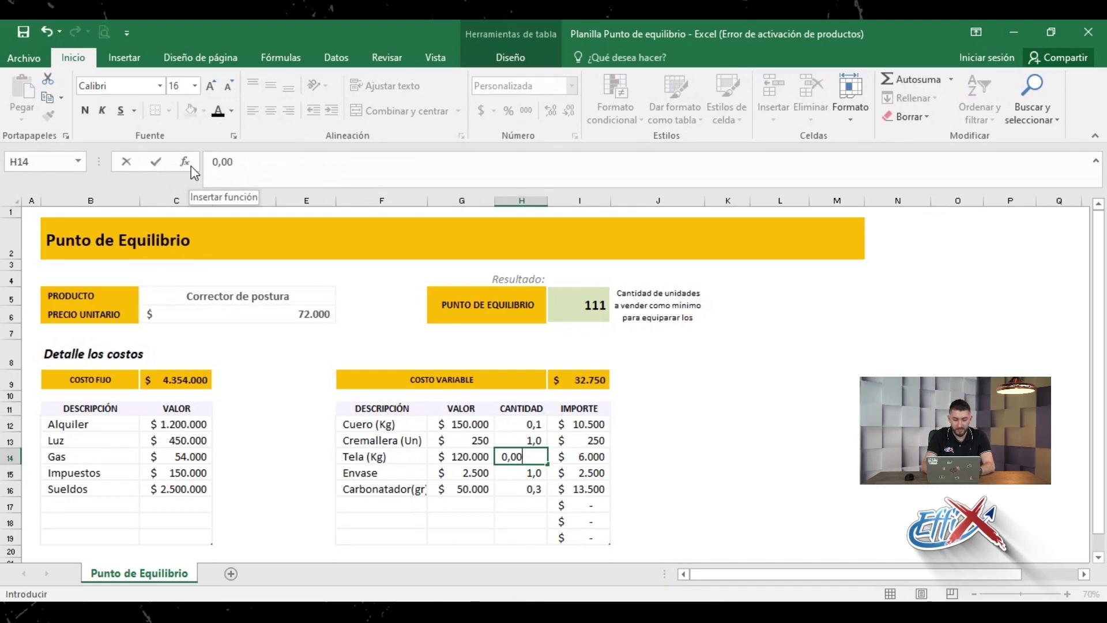
{"action": "type", "text": "2"}
{"action": "key", "text": "Return"}
{"action": "key", "text": "Up"}
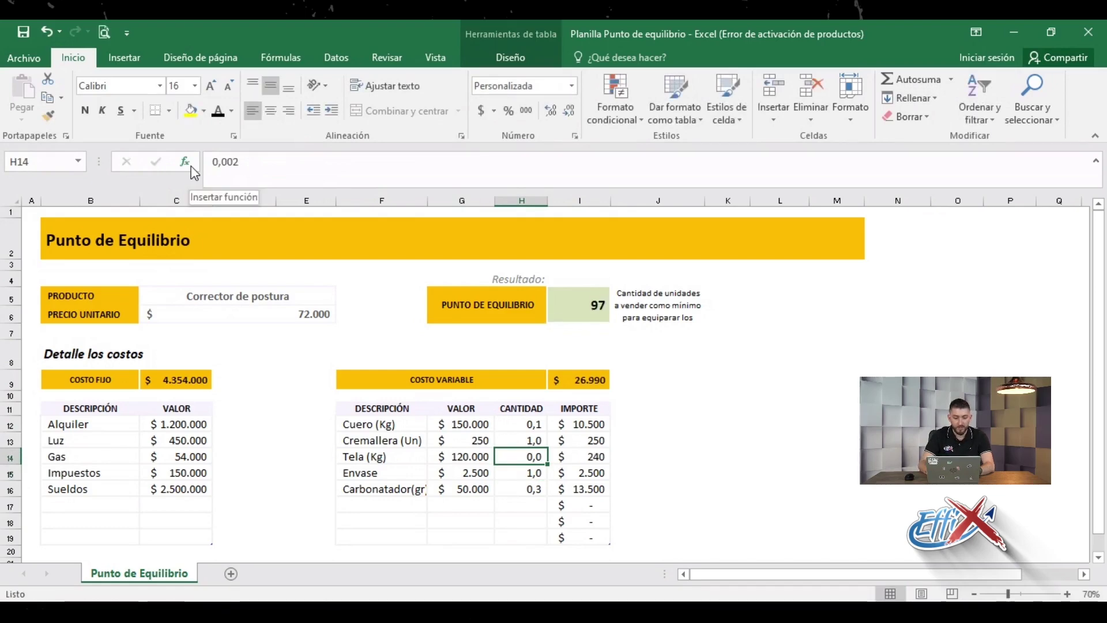
Step: Clear the item names Envase and Carbonatador(gr) from the variable cost descriptions in F15 and F16
{"action": "key", "text": "Down"}
{"action": "key", "text": "Left"}
{"action": "key", "text": "Left"}
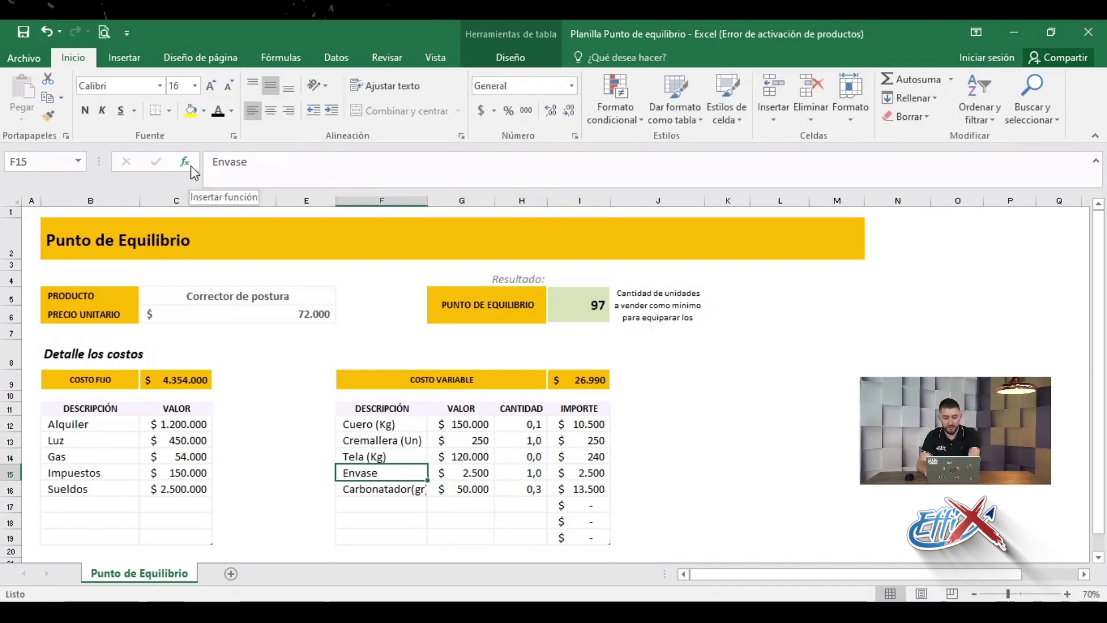
{"action": "key", "text": "Delete"}
{"action": "key", "text": "Down"}
{"action": "key", "text": "Delete"}
Step: Reset the values in G15 and G16 of the variable cost table to 0 and check the variable cost total
{"action": "key", "text": "Right"}
{"action": "key", "text": "Up"}
{"action": "type", "text": "'"}
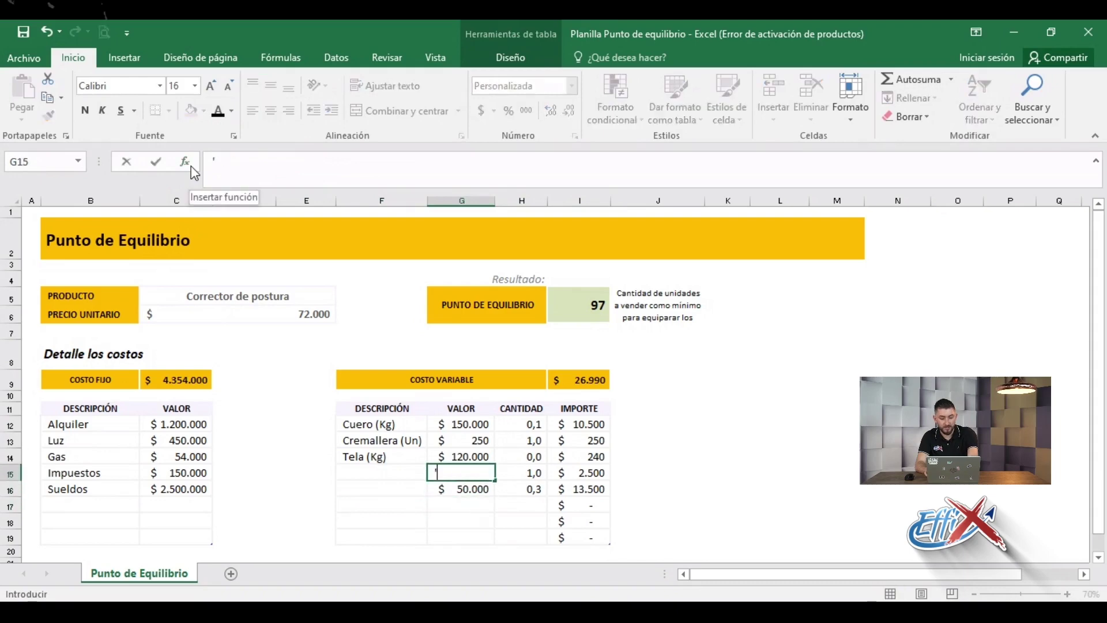
{"action": "key", "text": "BackSpace"}
{"action": "key", "text": "Return"}
{"action": "key", "text": "Delete"}
{"action": "key", "text": "Right"}
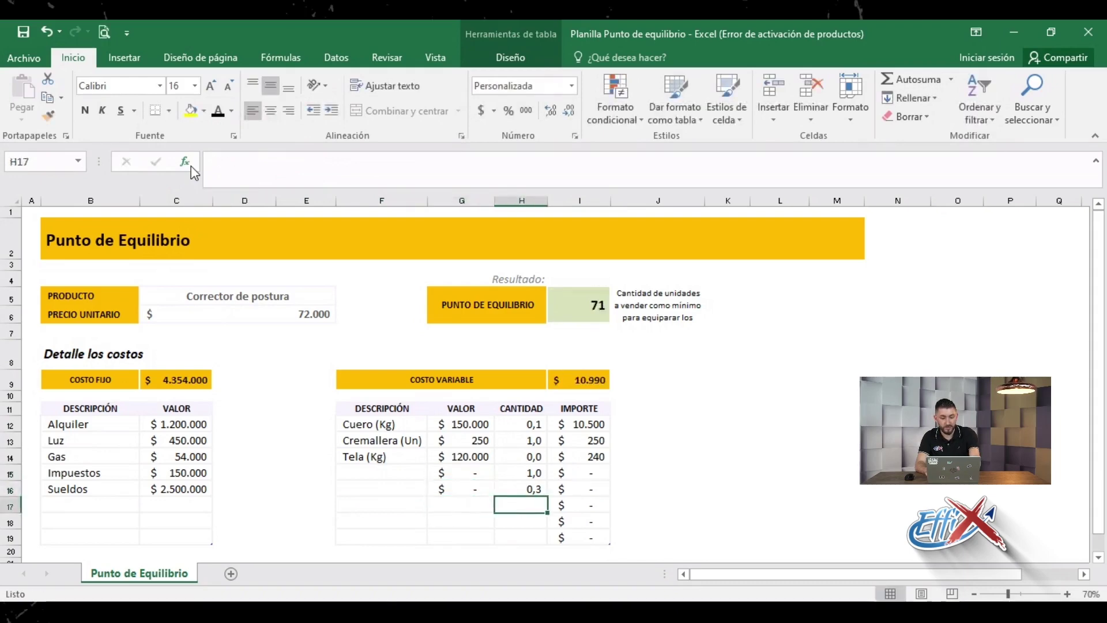
{"action": "key", "text": "Up"}
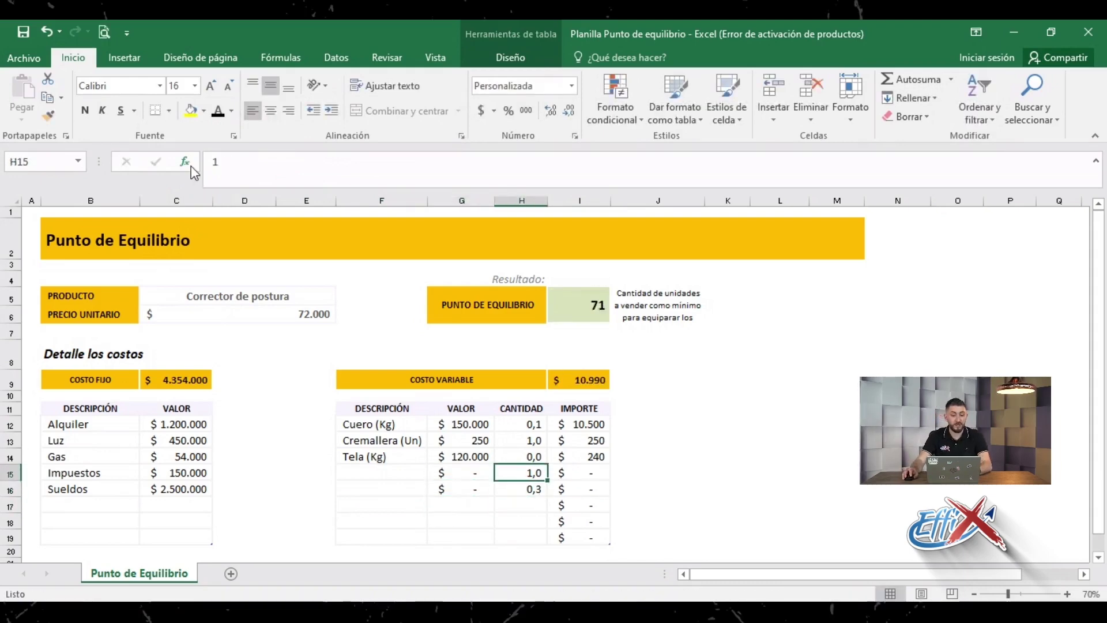
{"action": "left_click", "coordinate": [594, 383]}
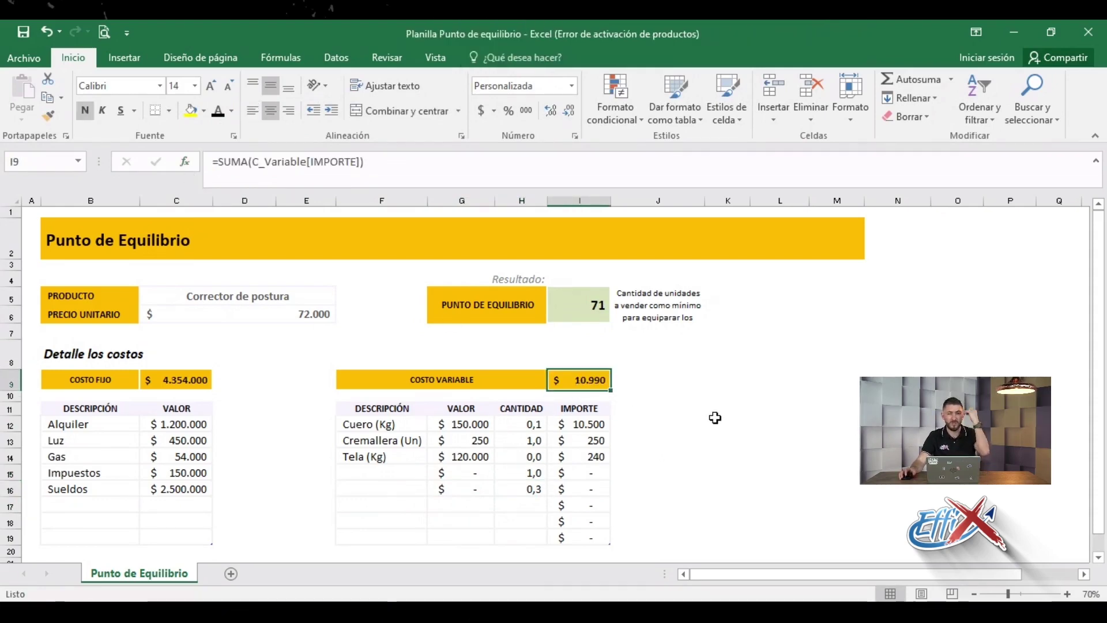
Step: Add Empaques as the fourth variable cost item in F15 with a value of 1500
{"action": "left_click", "coordinate": [399, 471]}
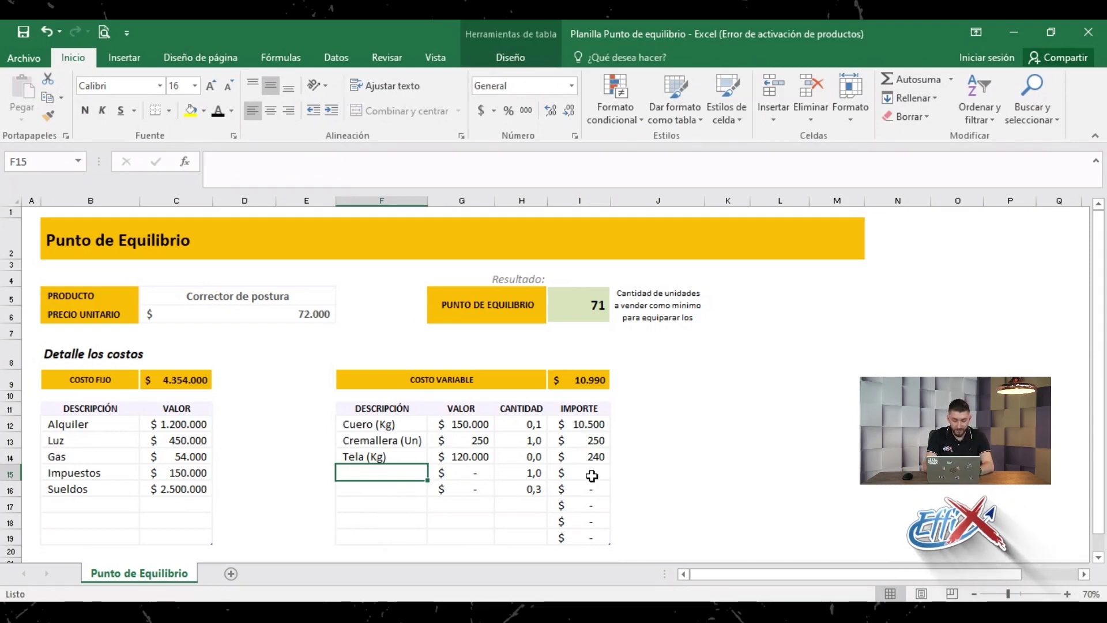
{"action": "type", "text": "Empaques"}
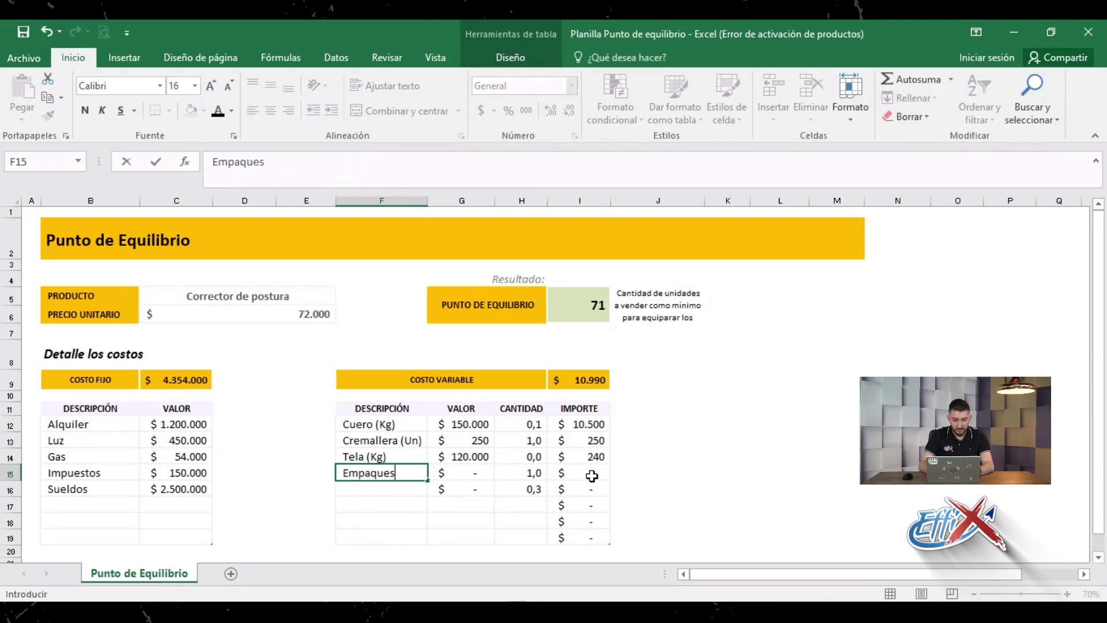
{"action": "key", "text": "Tab"}
{"action": "type", "text": "1500"}
{"action": "key", "text": "Return"}
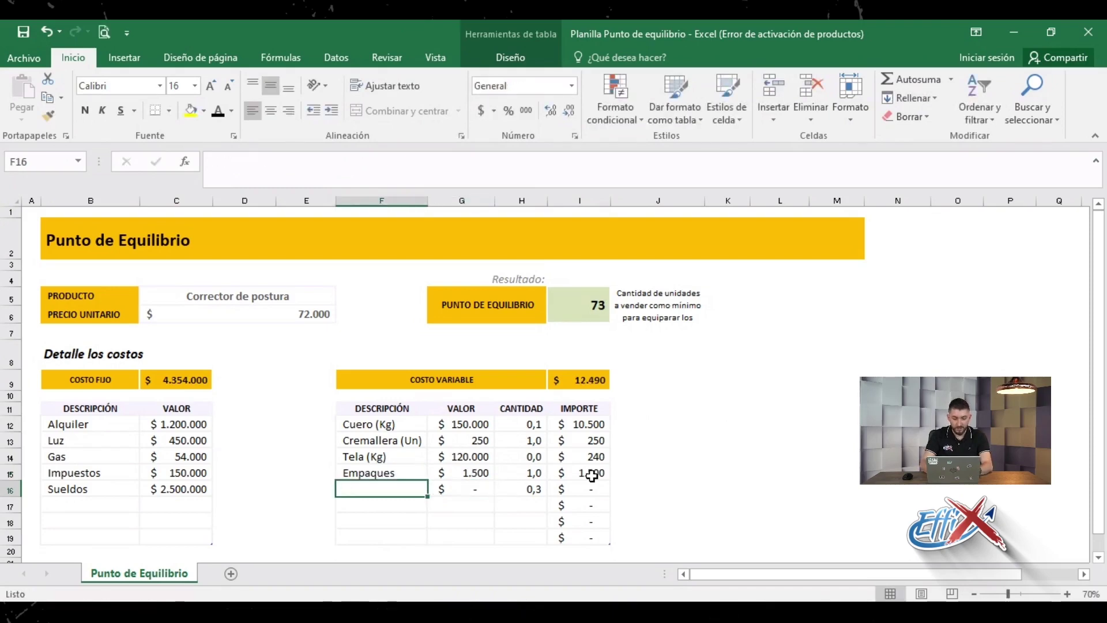
Step: Add Etiquetas as the fifth variable cost item in F16 with a value of 300 and a quantity of 1
{"action": "type", "text": "Etoiqu"}
{"action": "key", "text": "BackSpace"}
{"action": "key", "text": "BackSpace"}
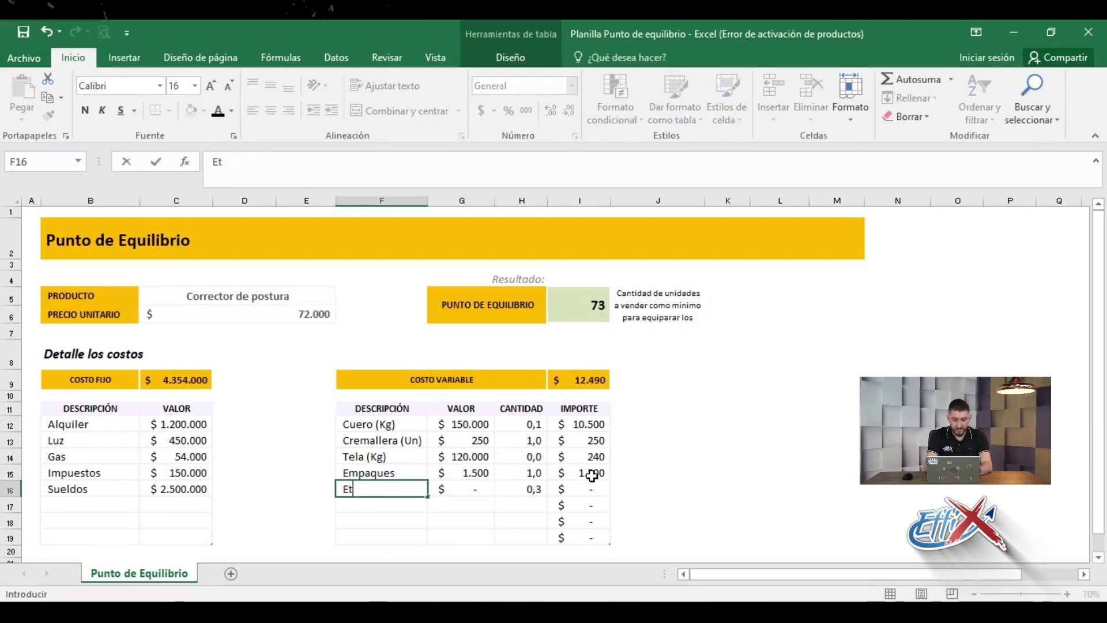
{"action": "key", "text": "Tab"}
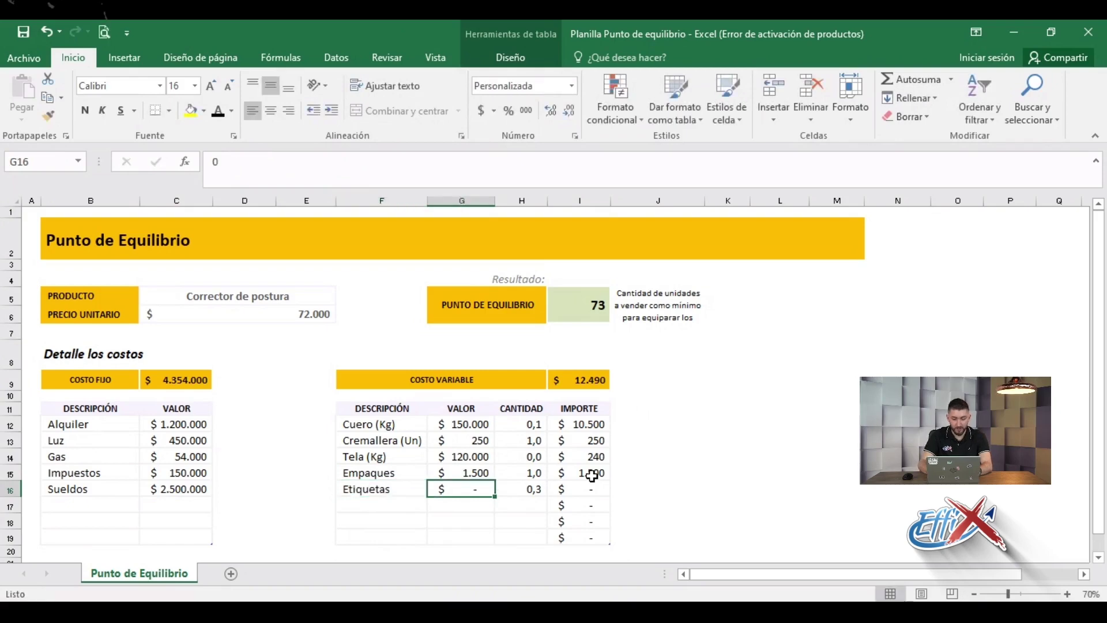
{"action": "type", "text": "300"}
{"action": "key", "text": "Return"}
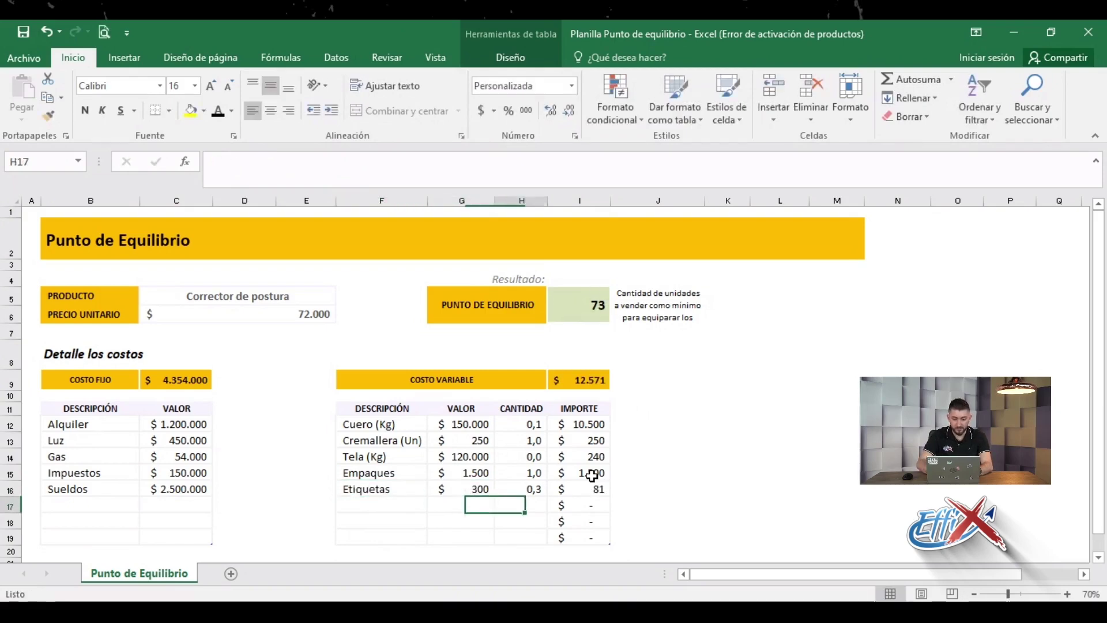
{"action": "key", "text": "Up"}
{"action": "key", "text": "Tab"}
{"action": "type", "text": "1"}
{"action": "key", "text": "Return"}
{"action": "key", "text": "Left"}
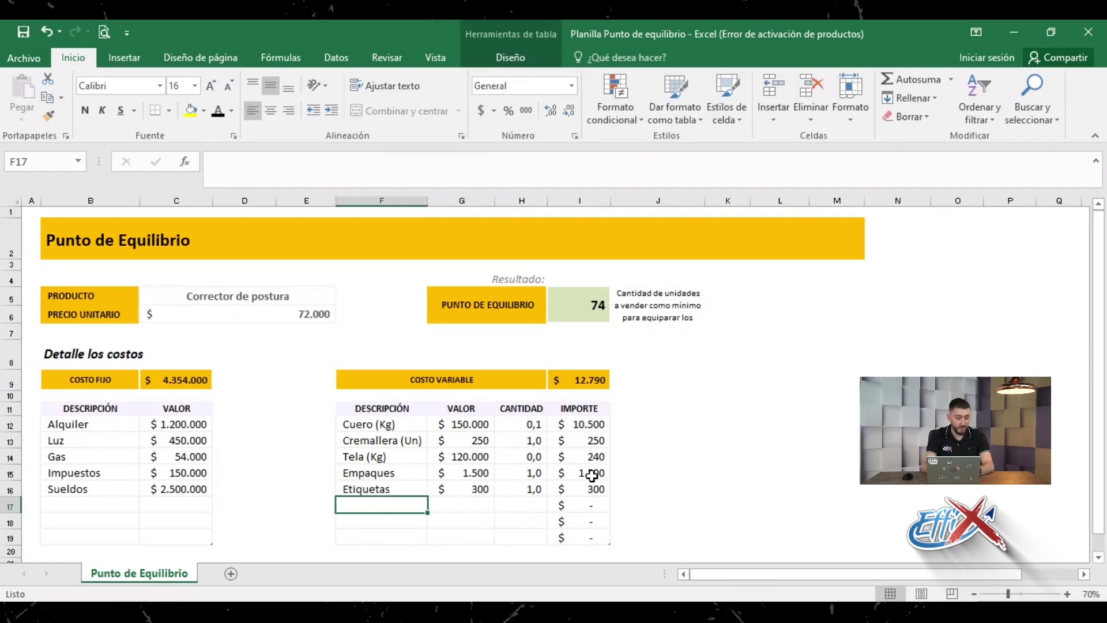
{"action": "type", "text": "Hilo"}
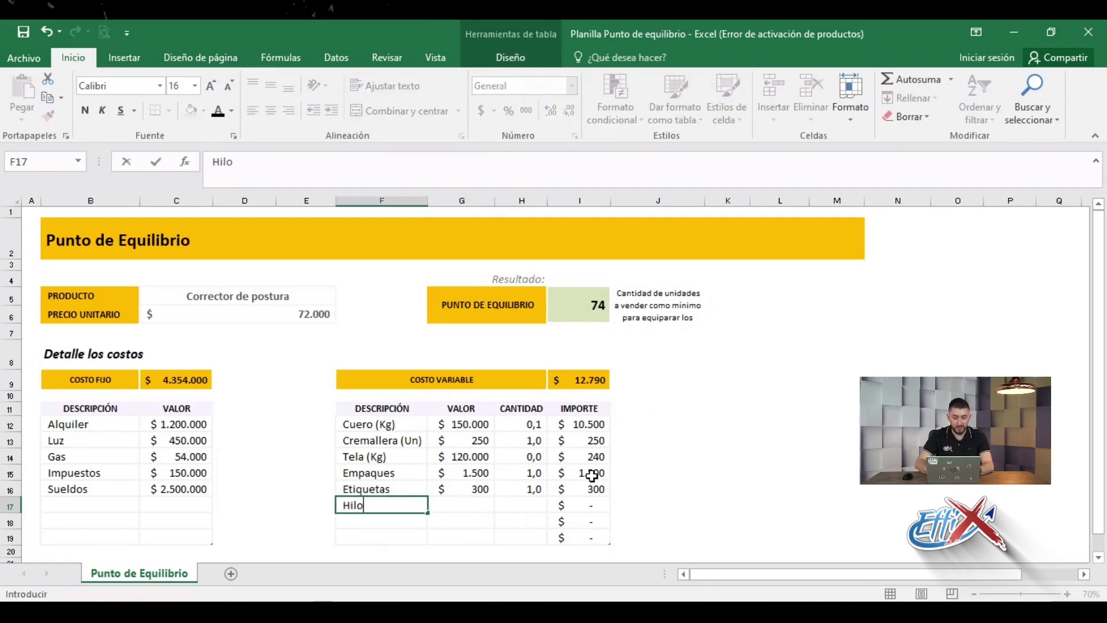
{"action": "key", "text": "Tab"}
{"action": "key", "text": "Left"}
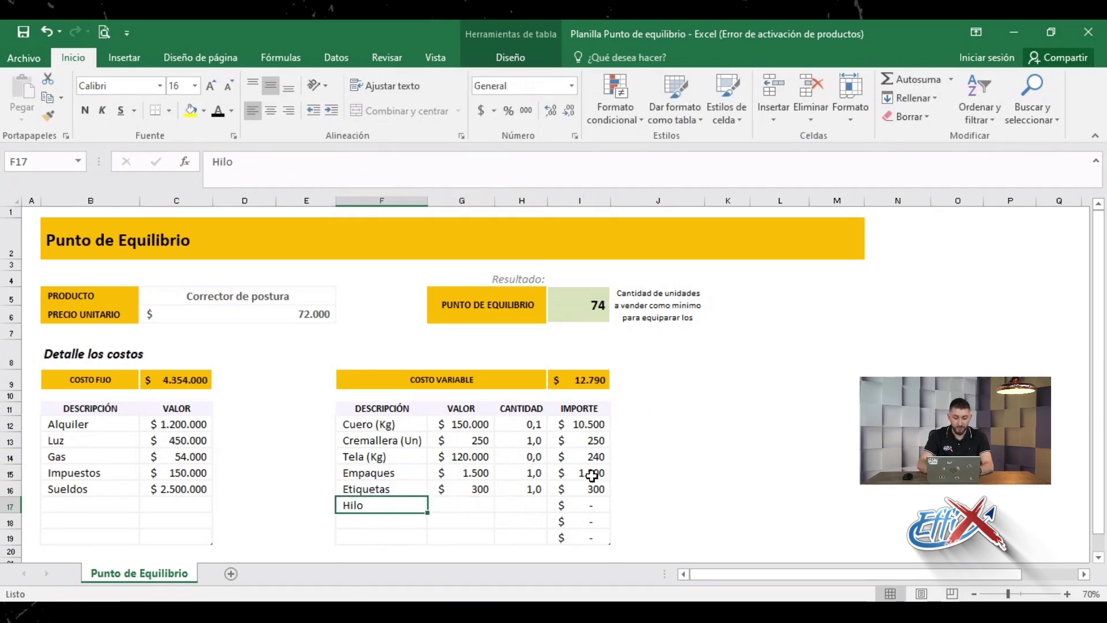
Step: Add Mano de obra as the sixth variable cost item in F17 with a value of 1200000
{"action": "type", "text": "Mano de obra"}
{"action": "key", "text": "Tab"}
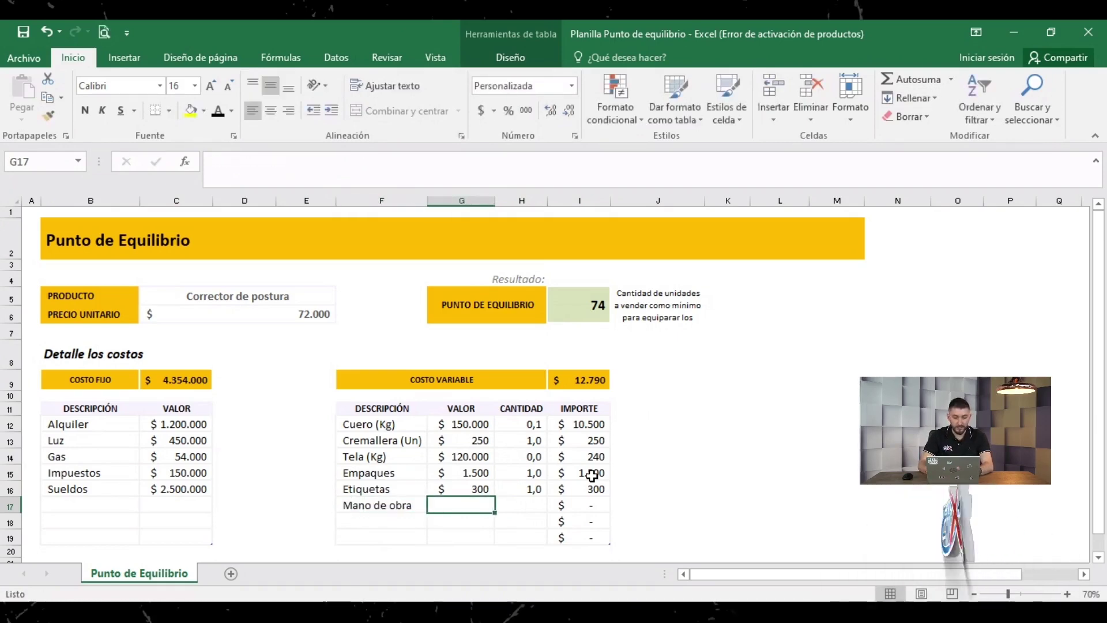
{"action": "type", "text": "1200000"}
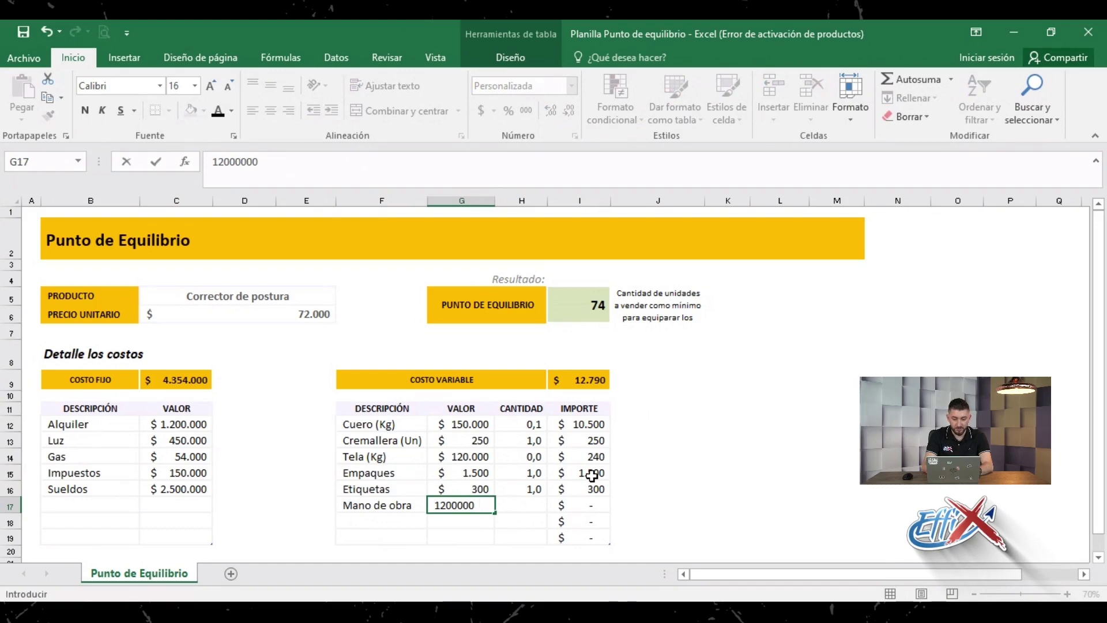
{"action": "key", "text": "Return"}
{"action": "key", "text": "Up"}
{"action": "key", "text": "Right"}
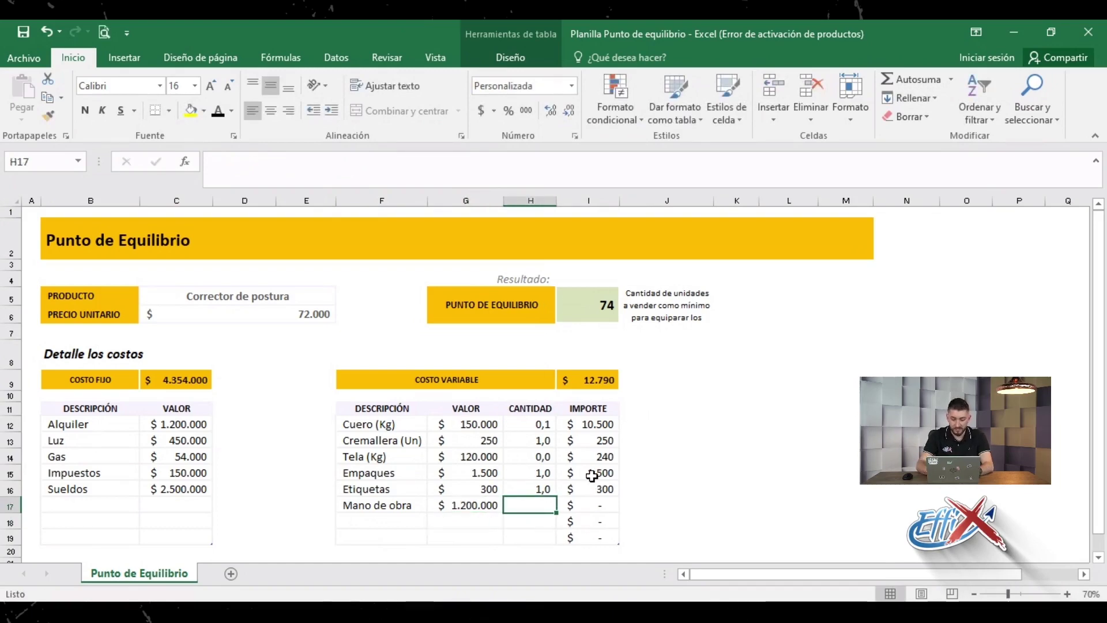
Step: Try 0,005 as the quantity of Mano de obra in H17
{"action": "type", "text": "0,005"}
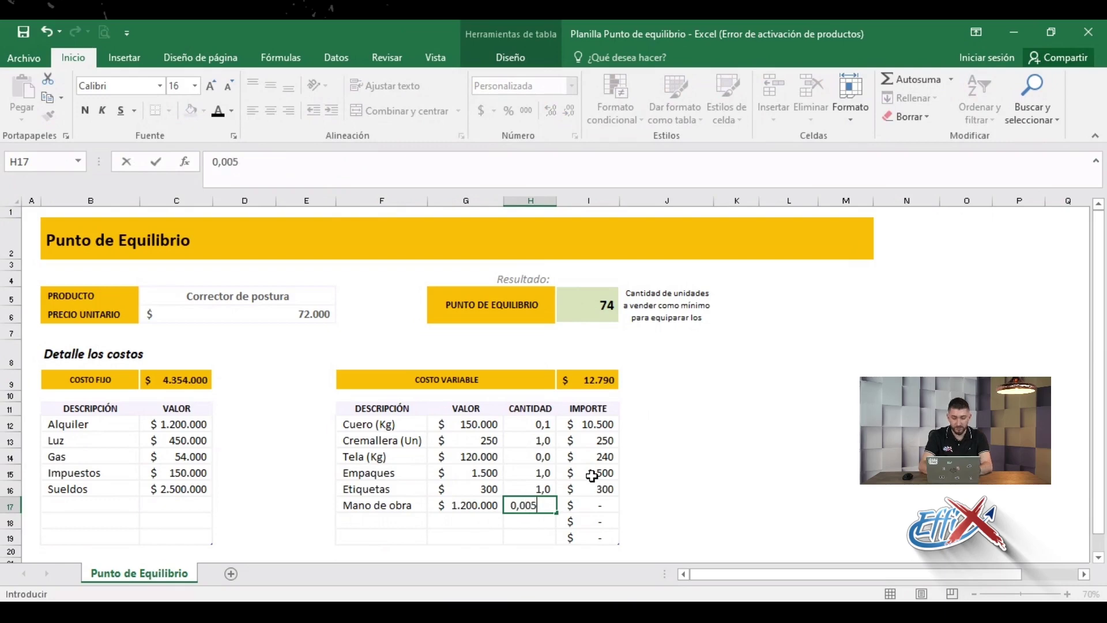
{"action": "key", "text": "Return"}
{"action": "key", "text": "Up"}
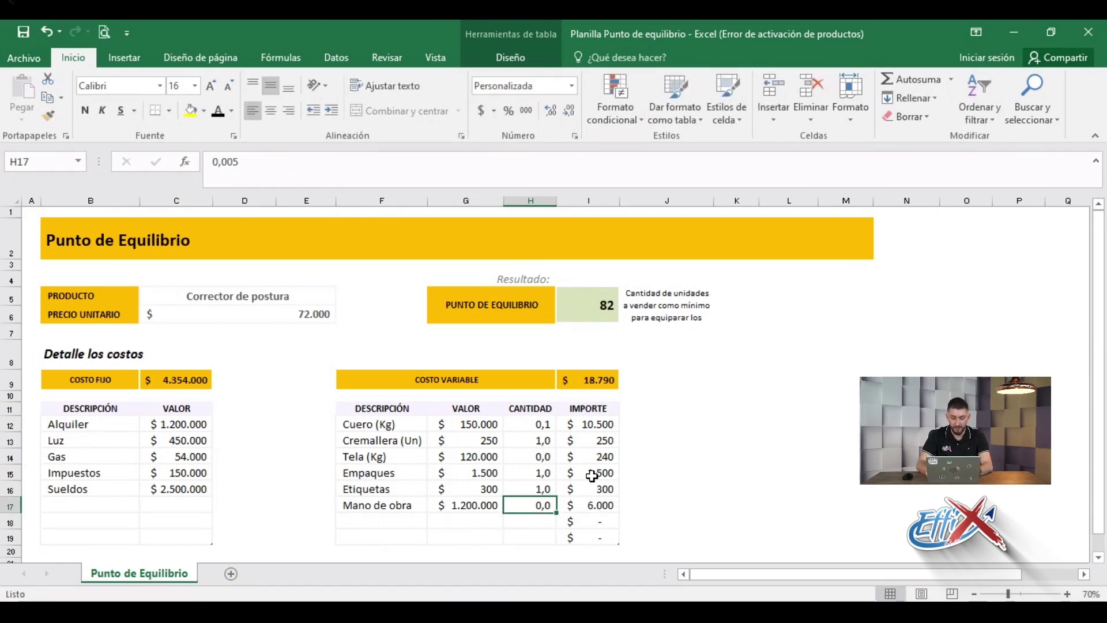
Step: Replace the quantity of Mano de obra in H17 with 0,0004 and correct it to 0,004
{"action": "type", "text": "0,000"}
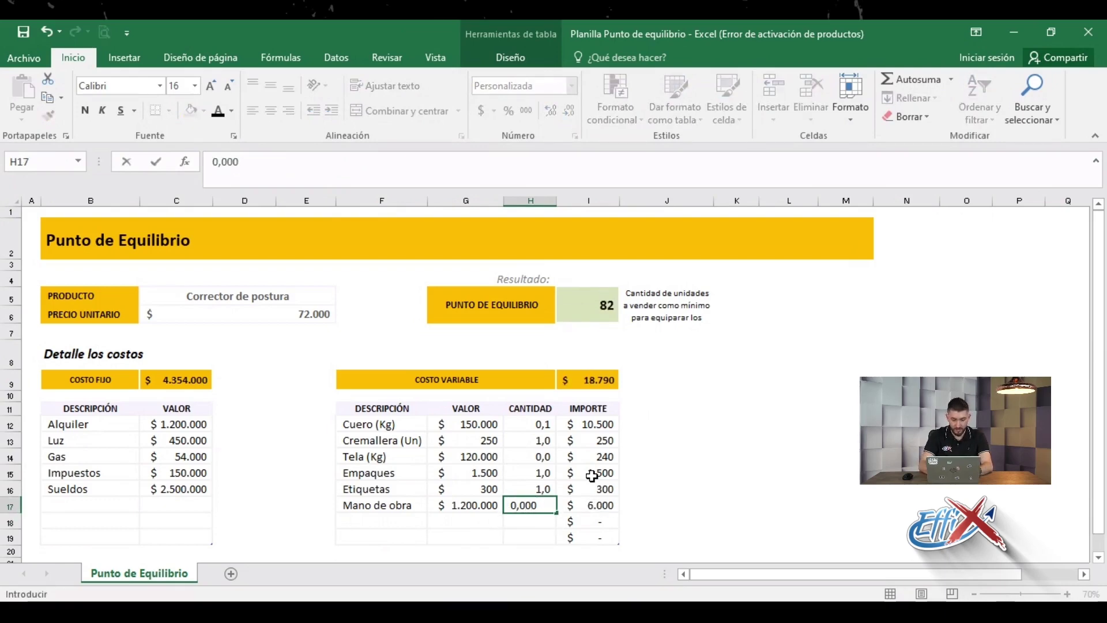
{"action": "type", "text": "4"}
{"action": "key", "text": "Return"}
{"action": "key", "text": "Up"}
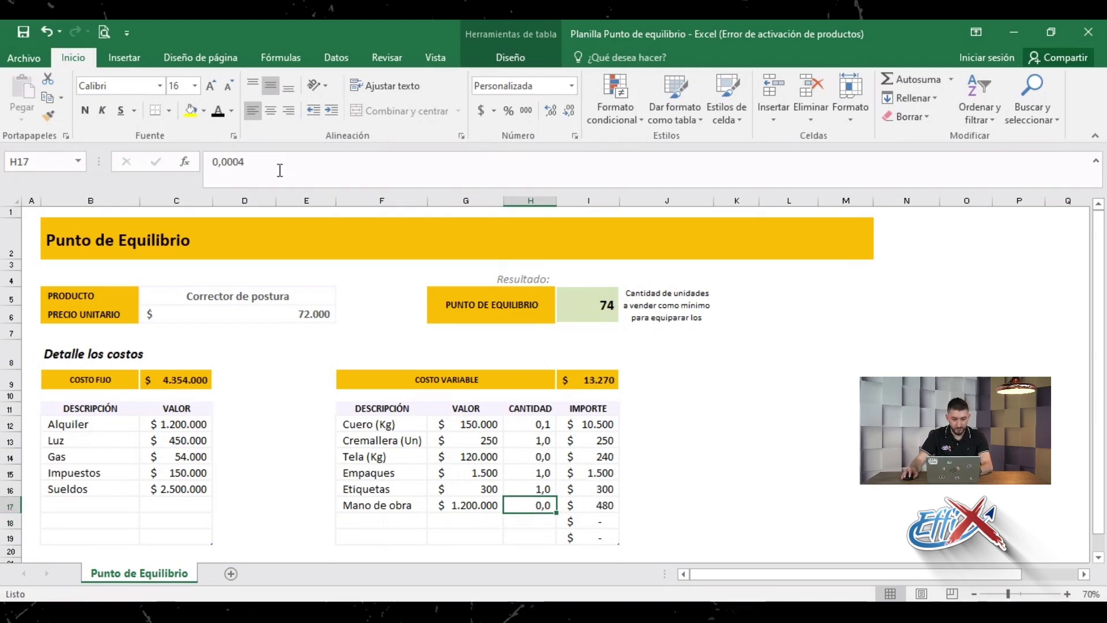
{"action": "left_click", "coordinate": [238, 162]}
{"action": "key", "text": "BackSpace"}
{"action": "key", "text": "Return"}
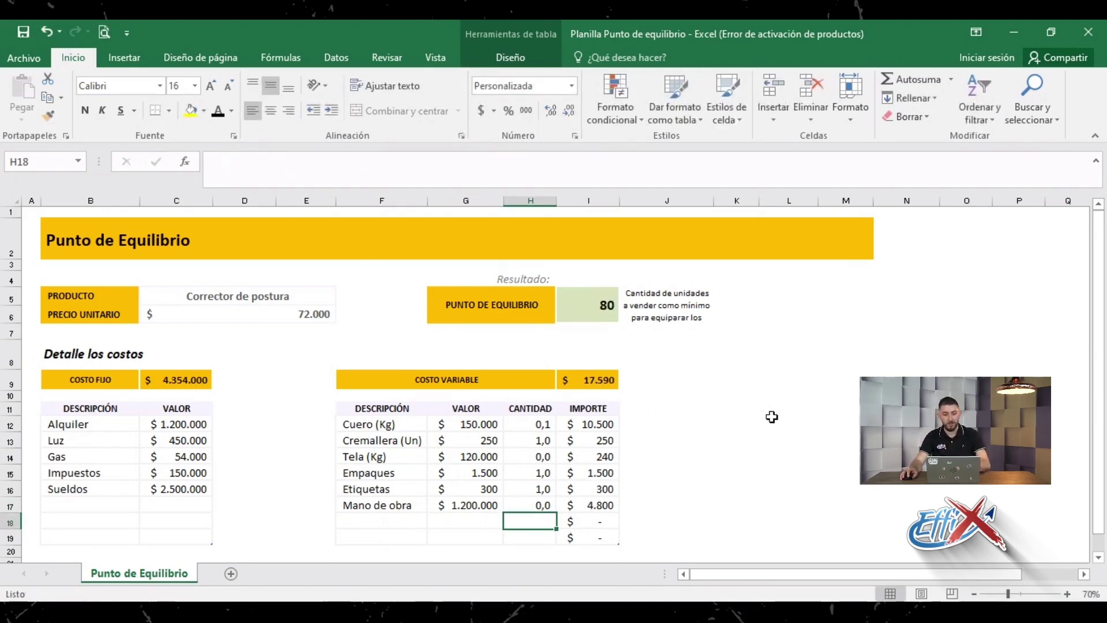
Step: Check the variable cost total in I9 against its item breakdown and save the workbook
{"action": "left_click", "coordinate": [606, 378]}
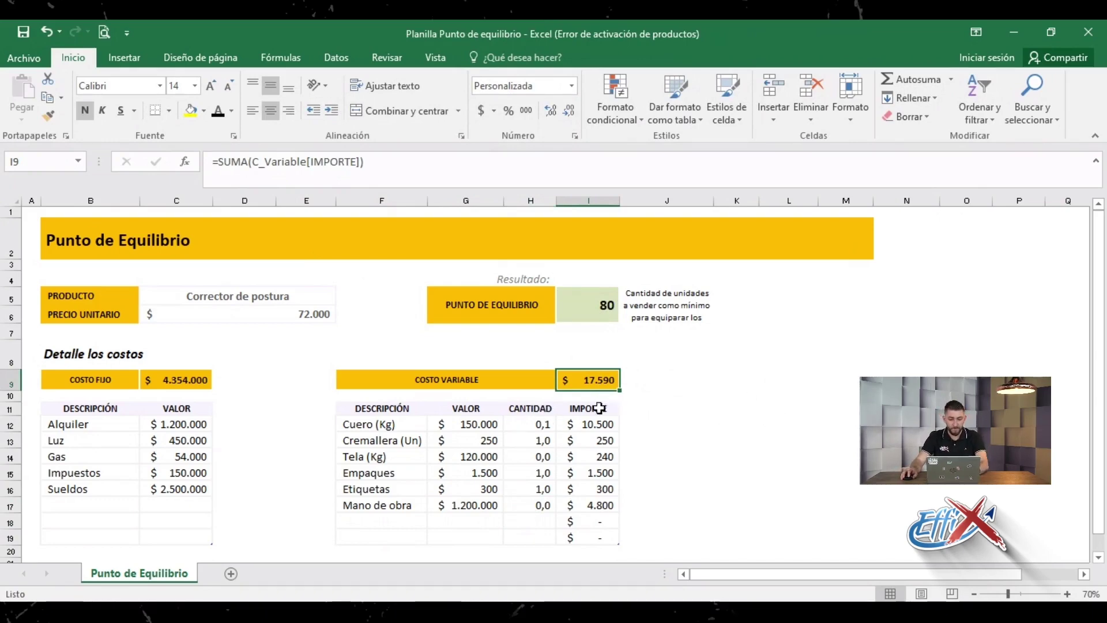
{"action": "left_click_drag", "start_coordinate": [542, 380], "coordinate": [598, 503]}
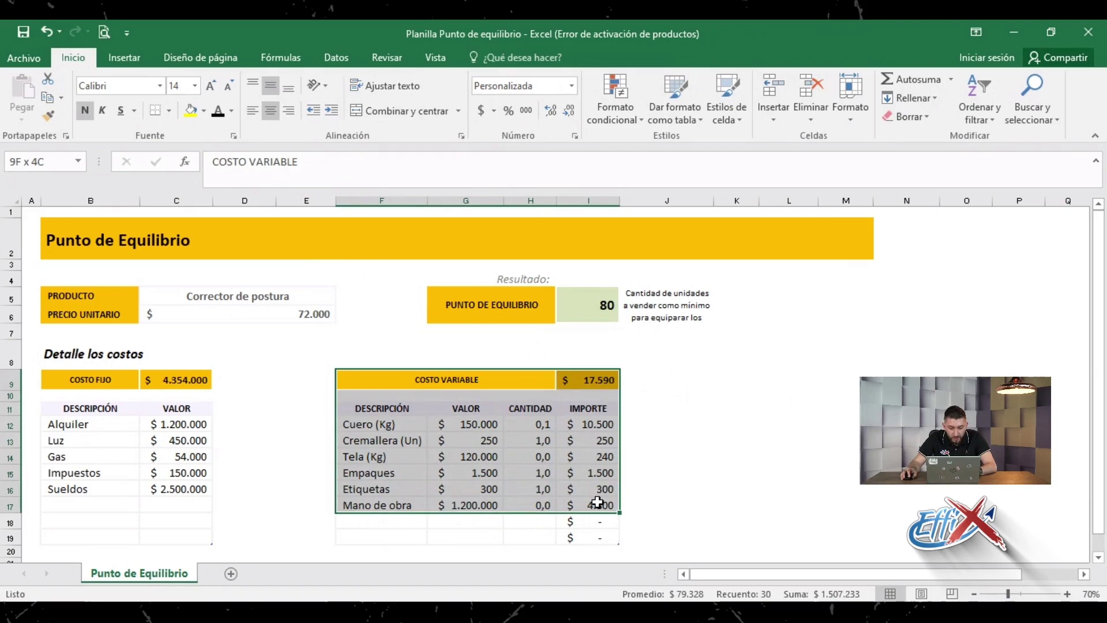
{"action": "left_click", "coordinate": [594, 381]}
{"action": "left_click", "coordinate": [23, 32]}
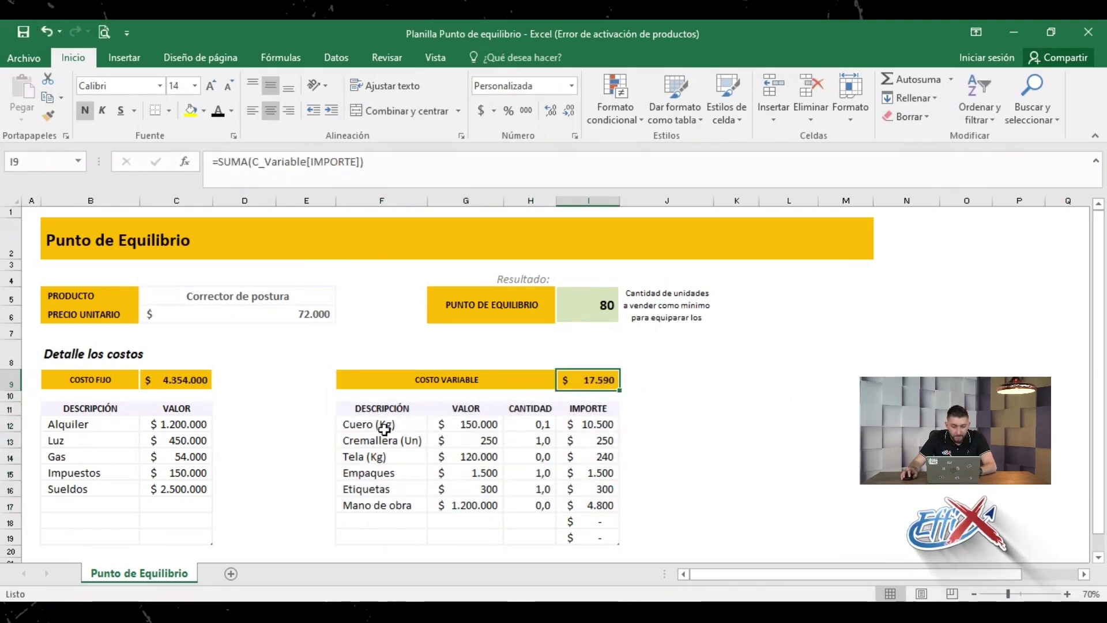
Step: Examine the fixed cost total in C9 and the break-even formula in I5 with the cells it references
{"action": "left_click", "coordinate": [188, 382]}
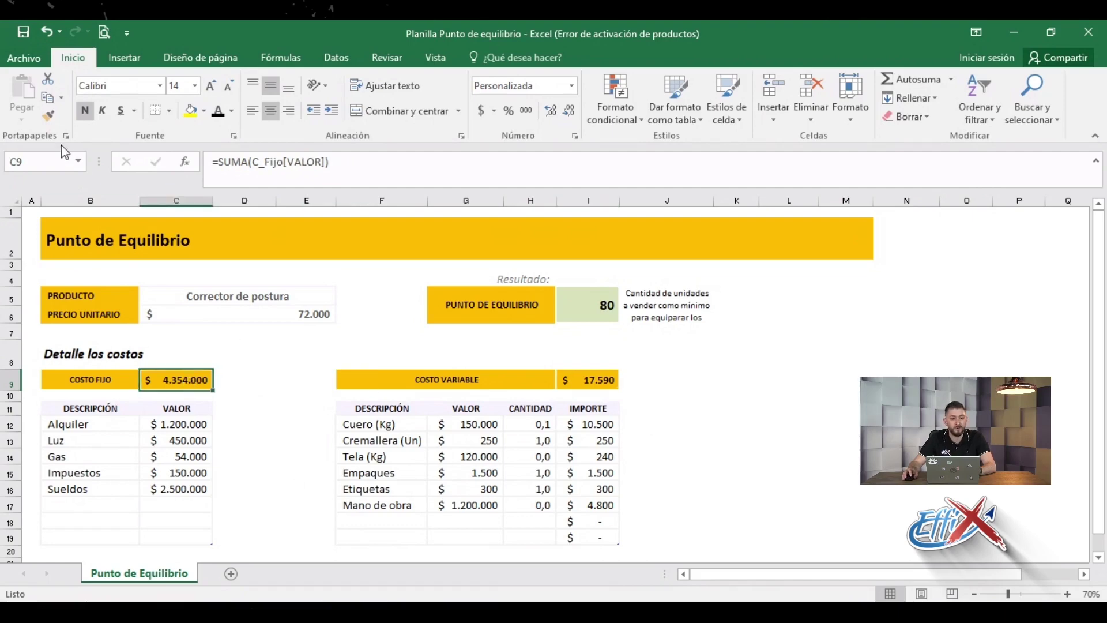
{"action": "left_click_drag", "start_coordinate": [735, 380], "coordinate": [735, 397]}
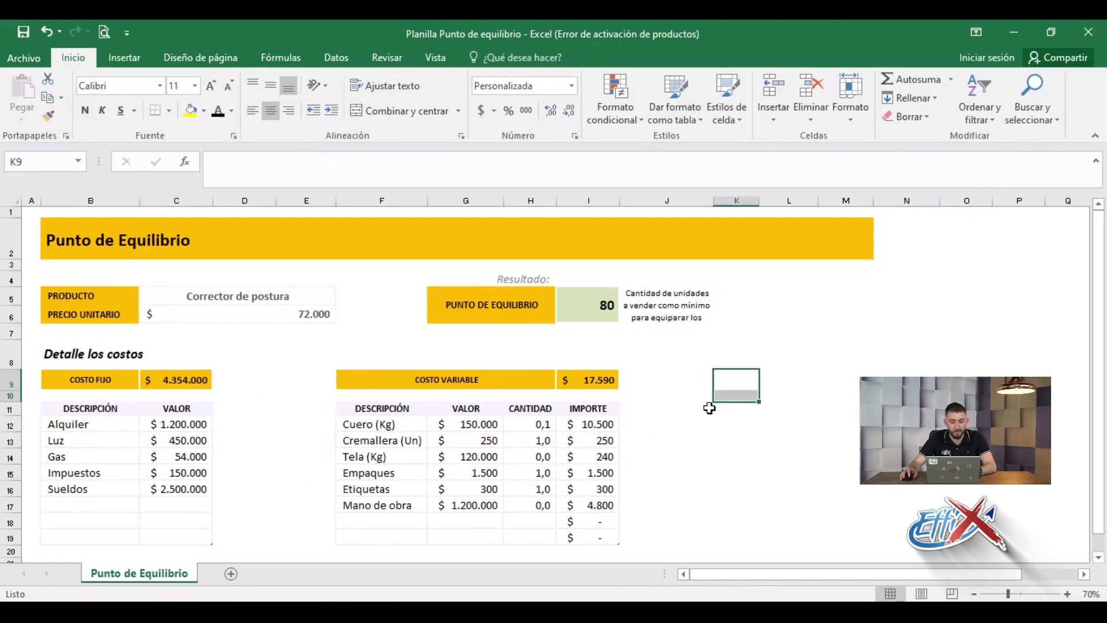
{"action": "left_click", "coordinate": [588, 305]}
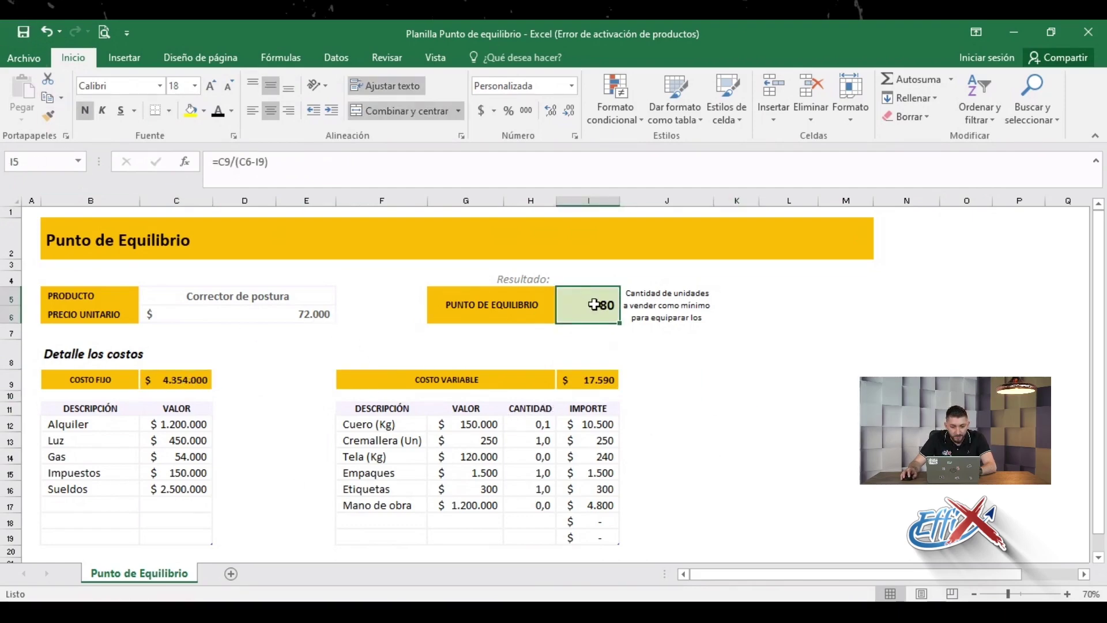
{"action": "double_click", "coordinate": [582, 305]}
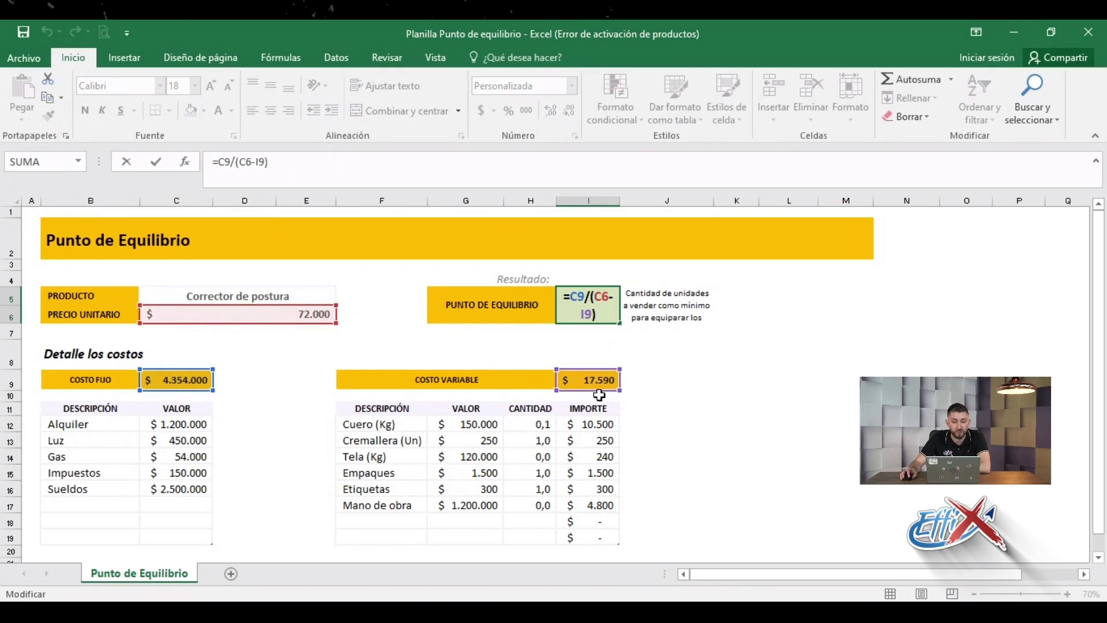
{"action": "key", "text": "ctrl+Return"}
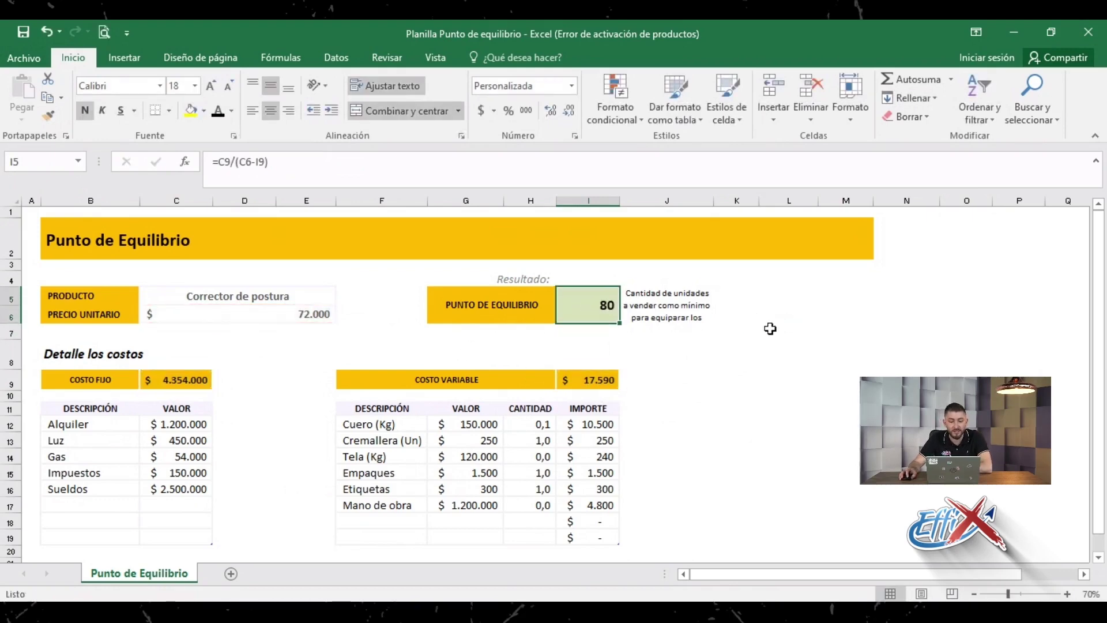
{"action": "left_click", "coordinate": [188, 381]}
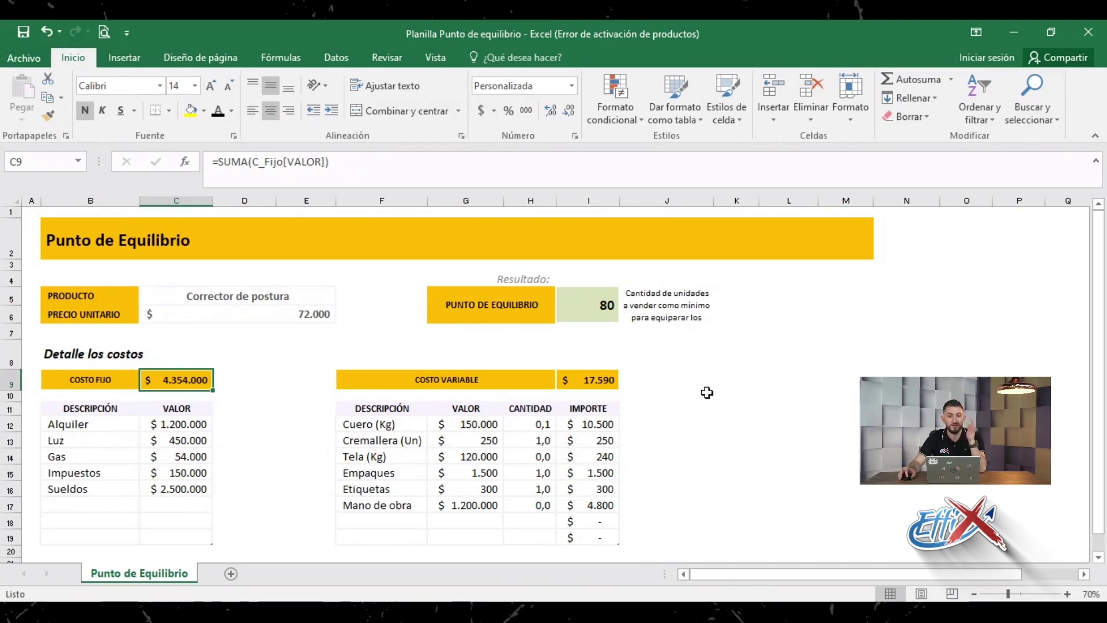
Step: Copy the break-even result cell I5 with its formatting to L5
{"action": "left_click", "coordinate": [788, 316]}
{"action": "key", "text": "Left"}
{"action": "key", "text": "Left"}
{"action": "key", "text": "Left"}
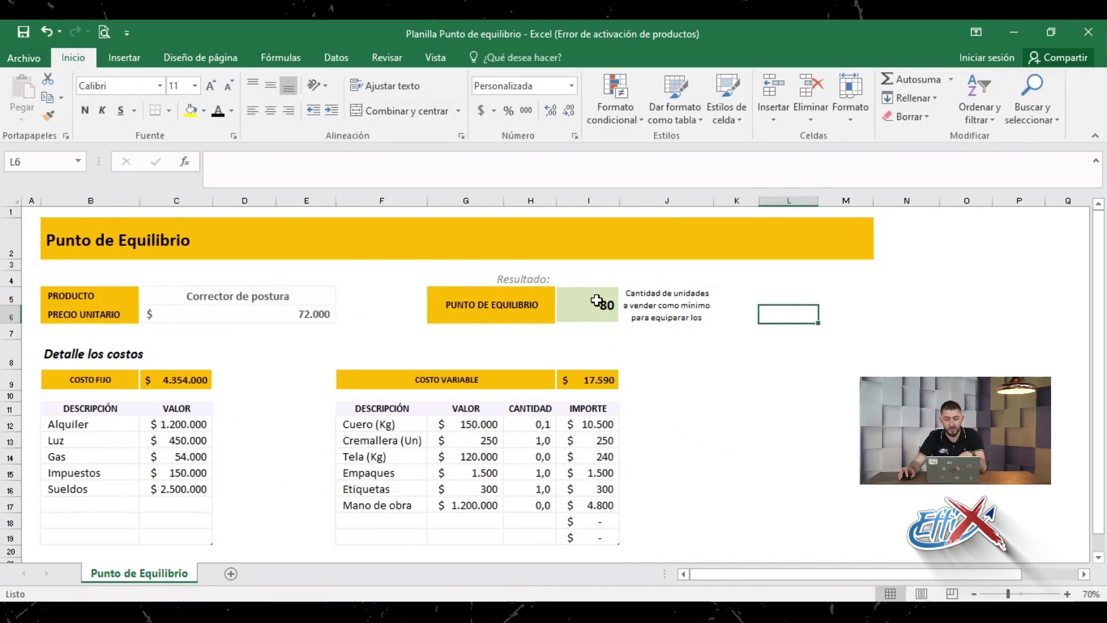
{"action": "key", "text": "ctrl+c"}
{"action": "left_click", "coordinate": [796, 316]}
{"action": "key", "text": "ctrl+v"}
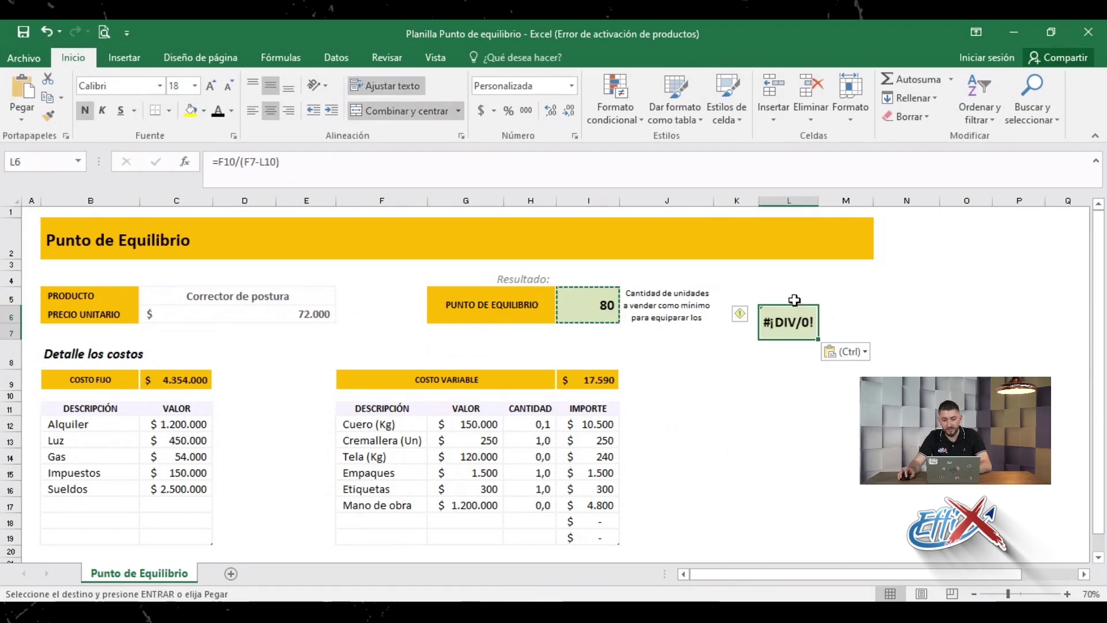
{"action": "key", "text": "ctrl+z"}
{"action": "left_click", "coordinate": [796, 297]}
{"action": "key", "text": "ctrl+v"}
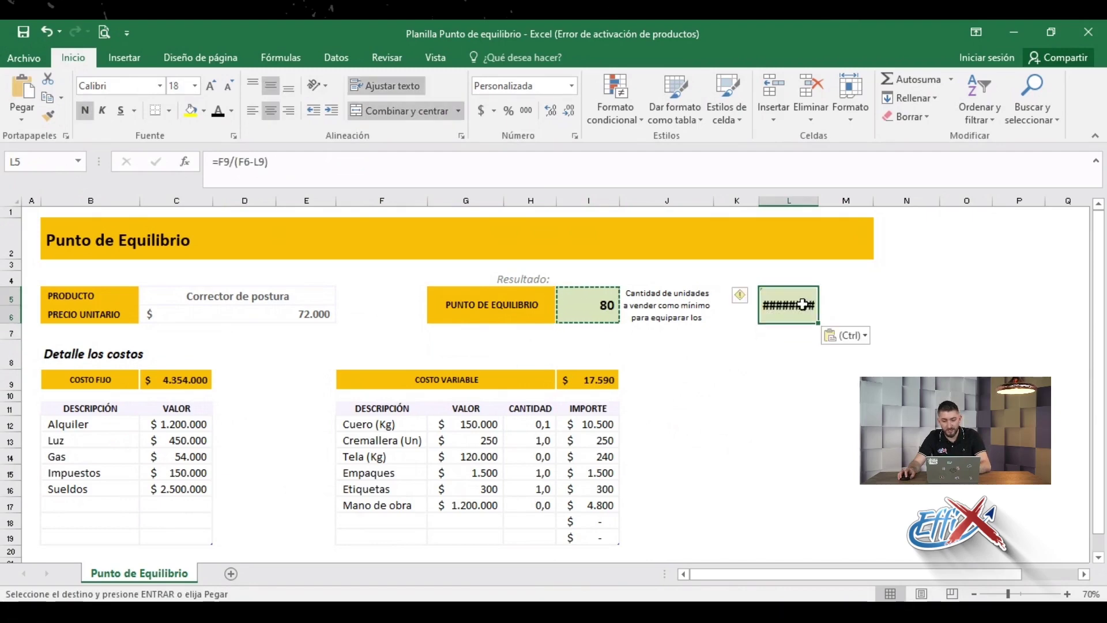
Step: Replace the formula in L5 with =I5/30 to compute the daily sales
{"action": "type", "text": "="}
{"action": "left_click", "coordinate": [608, 302]}
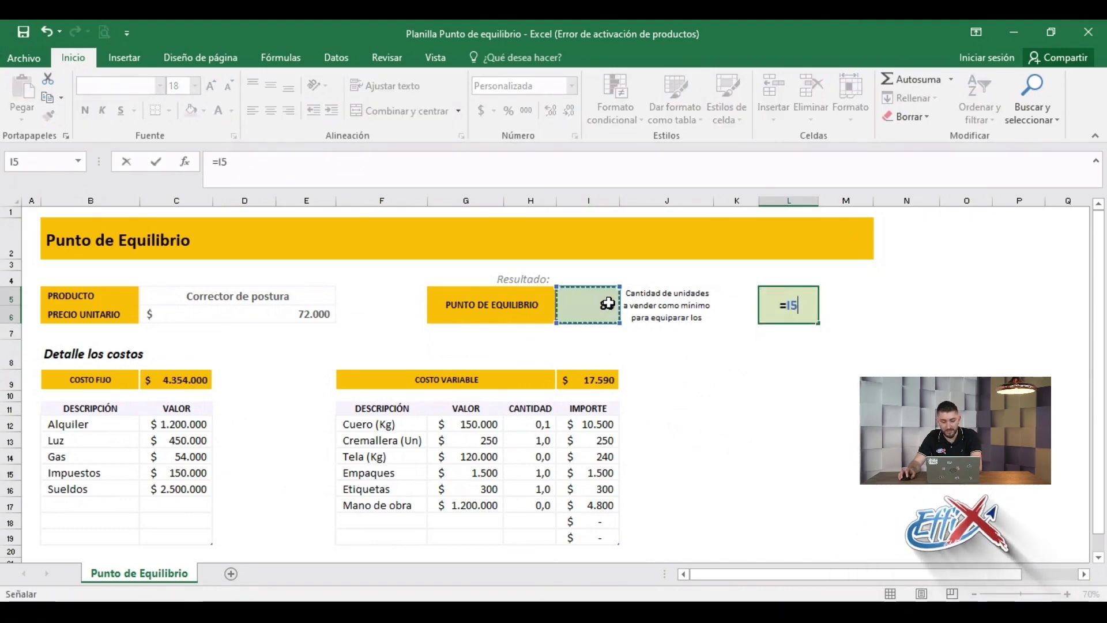
{"action": "type", "text": "/25"}
{"action": "key", "text": "Return"}
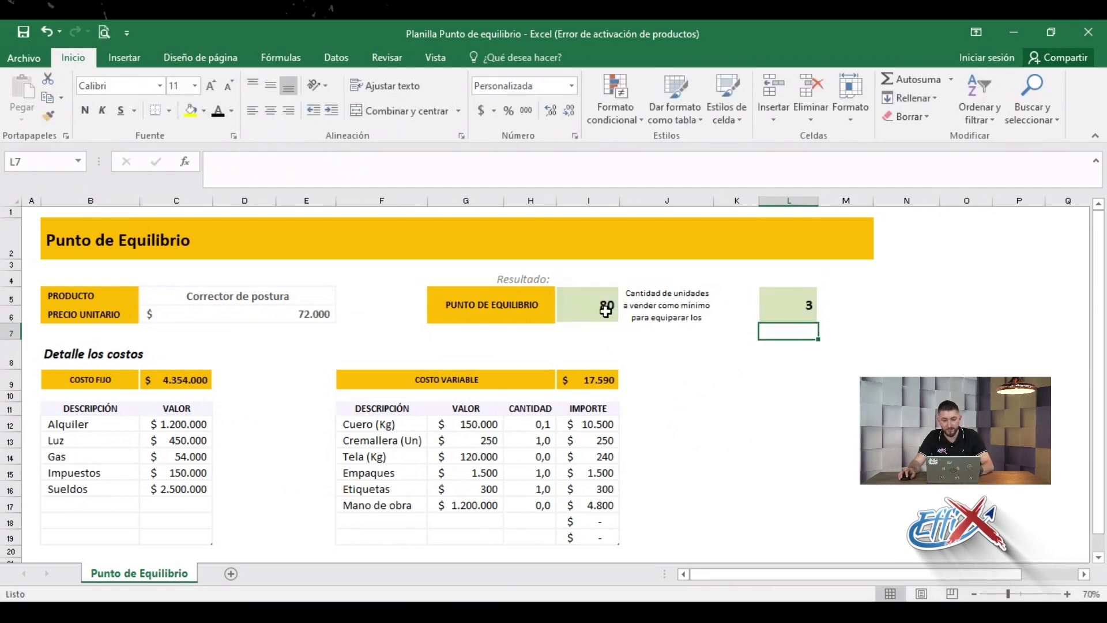
{"action": "left_click", "coordinate": [796, 305]}
{"action": "left_click", "coordinate": [840, 313]}
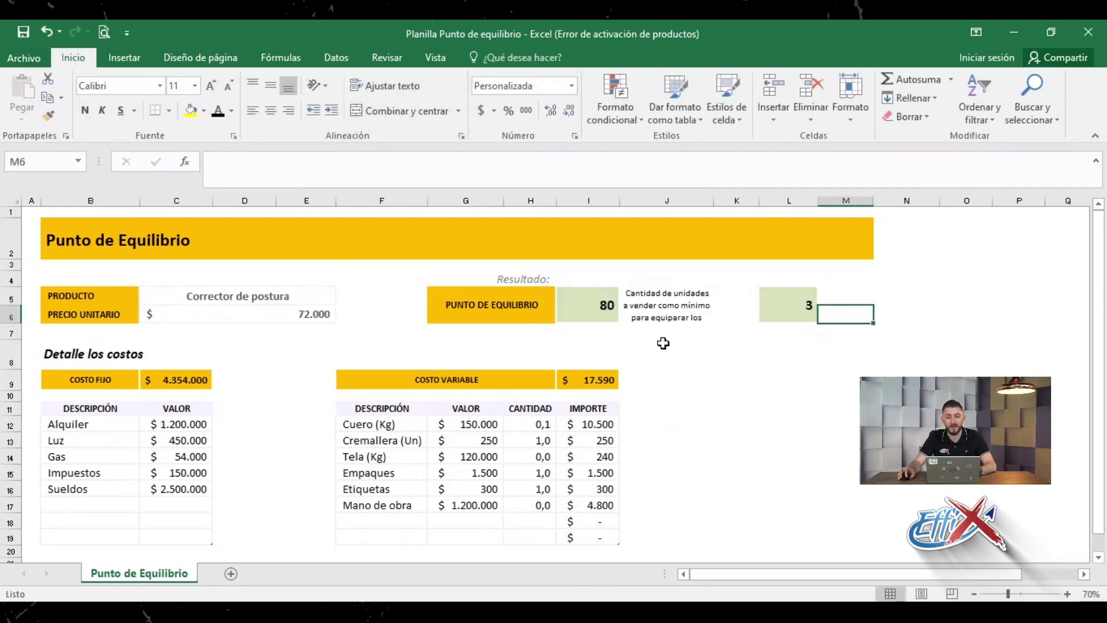
Step: Copy the explanatory note beside the break-even result to M5, next to the daily figure
{"action": "left_click", "coordinate": [663, 311]}
{"action": "key", "text": "ctrl+c"}
{"action": "left_click", "coordinate": [837, 311]}
{"action": "key", "text": "ctrl+v"}
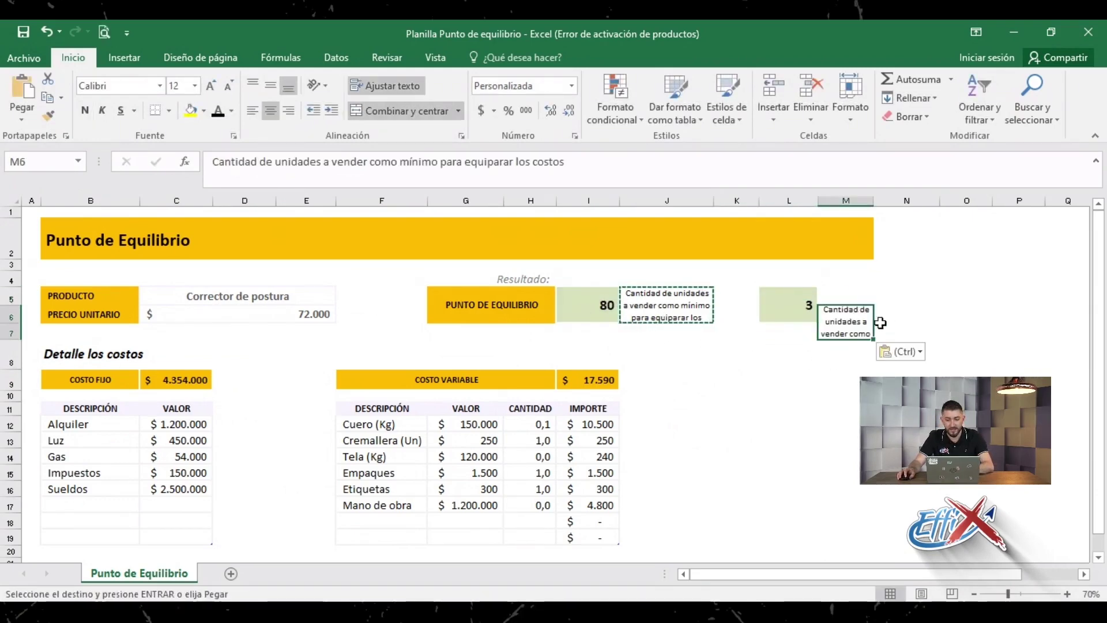
{"action": "left_click", "coordinate": [859, 306]}
{"action": "key", "text": "ctrl+z"}
{"action": "key", "text": "ctrl+v"}
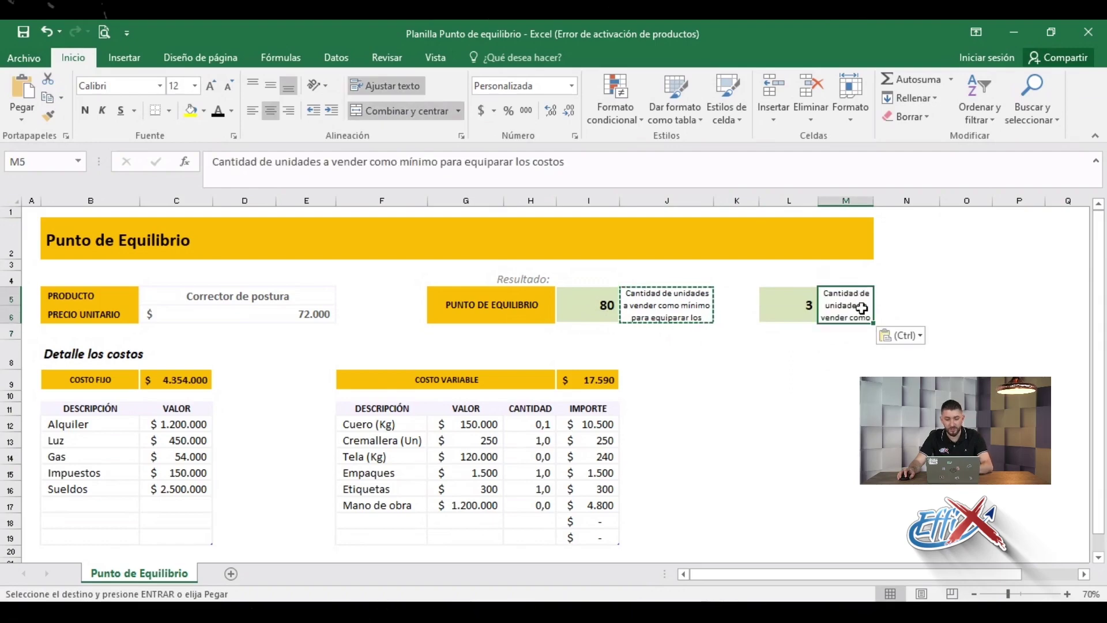
Step: Replace the copied text in M5 with "Ventas diarias"
{"action": "left_click_drag", "start_coordinate": [564, 163], "coordinate": [215, 164]}
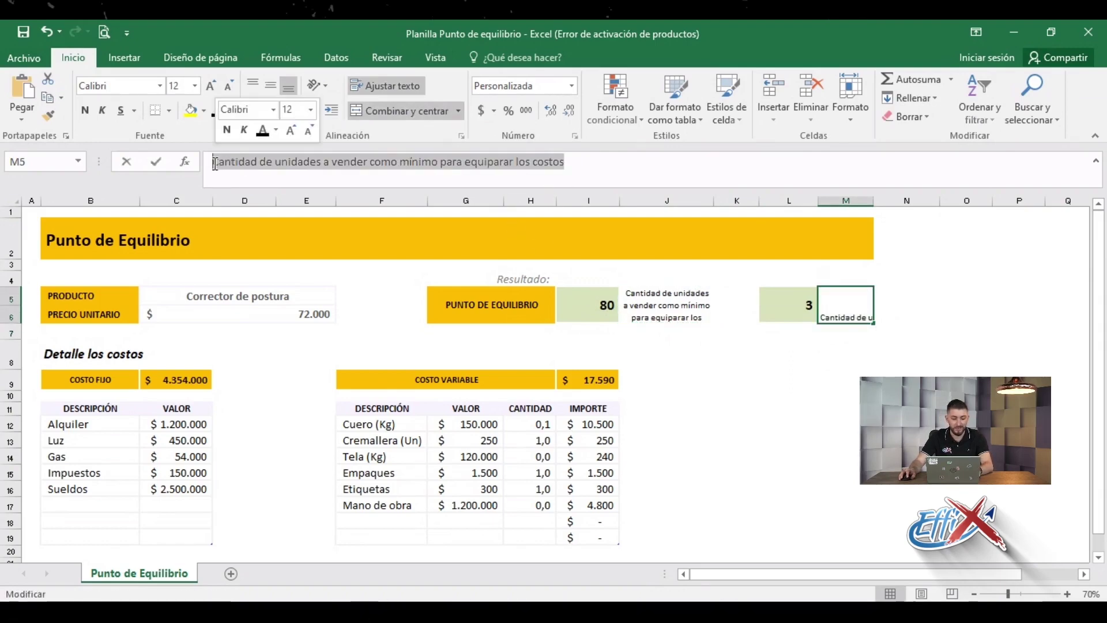
{"action": "type", "text": "ventas diarias"}
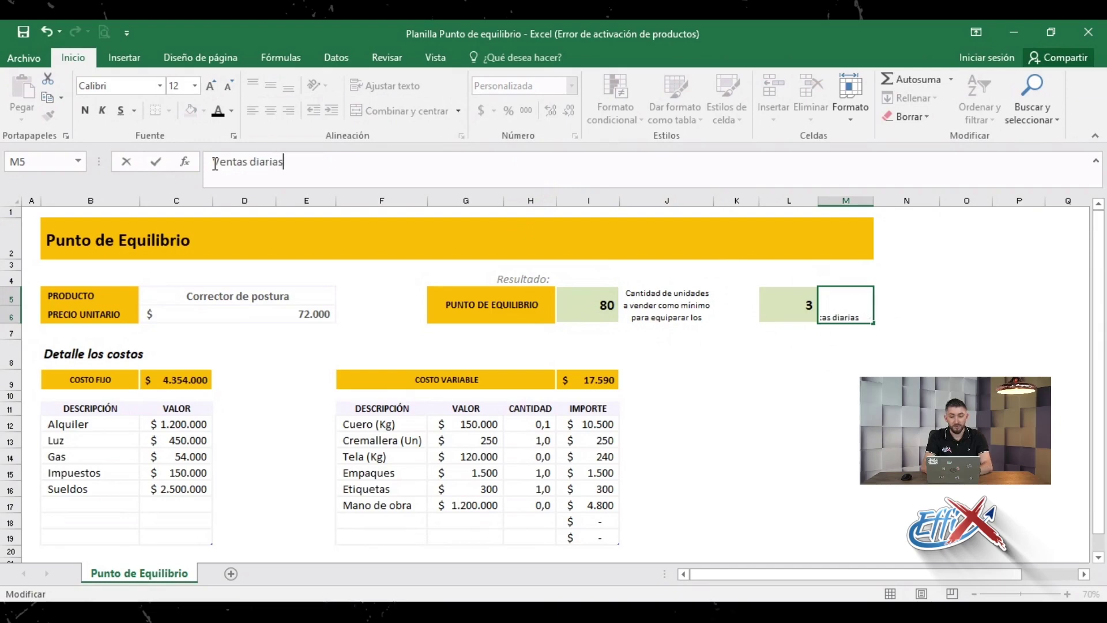
{"action": "key", "text": "Return"}
{"action": "left_click", "coordinate": [863, 298]}
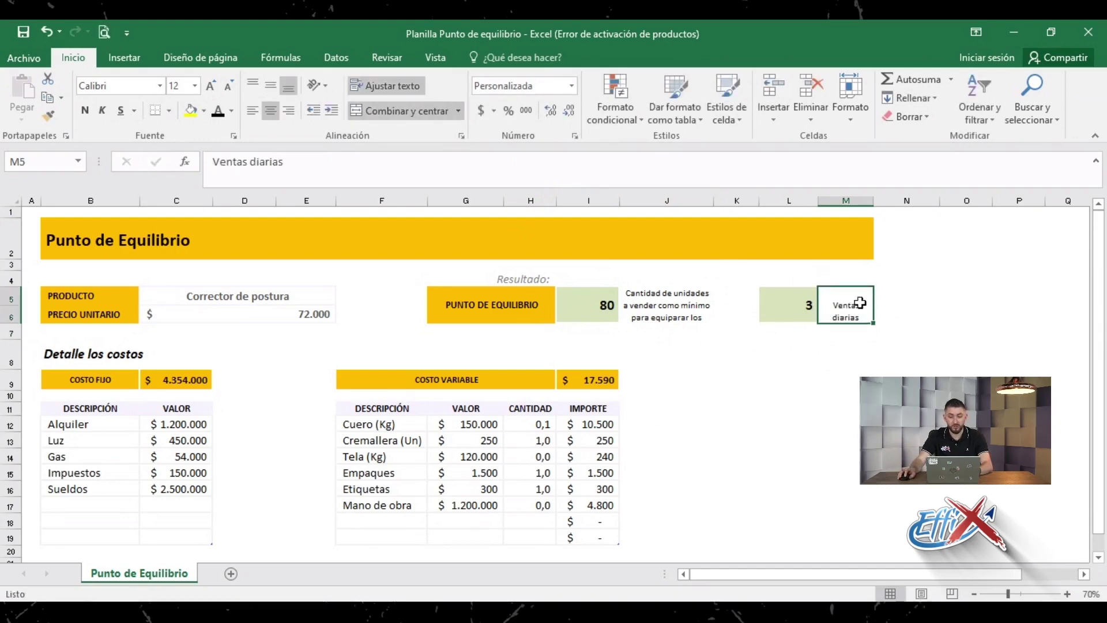
Step: Centre the Ventas diarias label vertically in M5 and save the workbook
{"action": "left_click", "coordinate": [270, 86]}
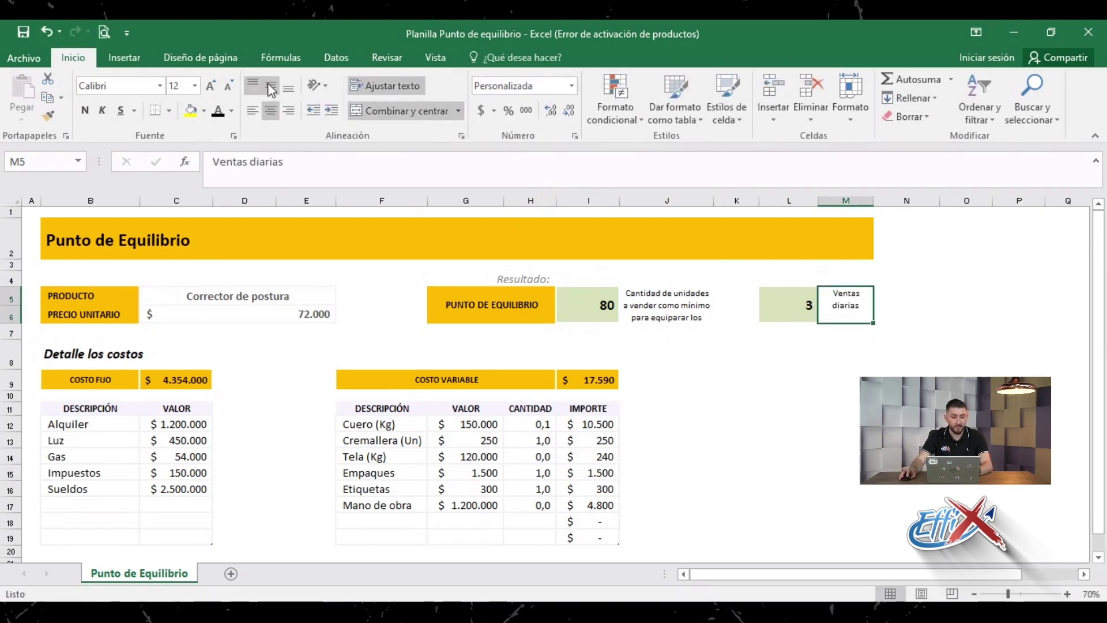
{"action": "left_click", "coordinate": [809, 351]}
{"action": "left_click", "coordinate": [21, 30]}
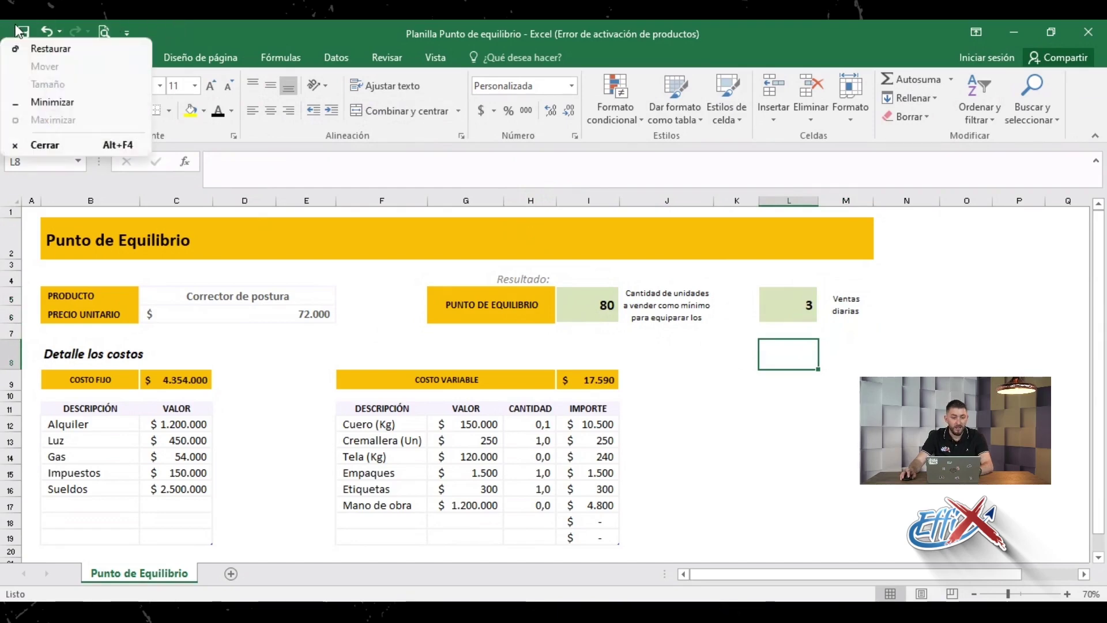
{"action": "left_click", "coordinate": [21, 30]}
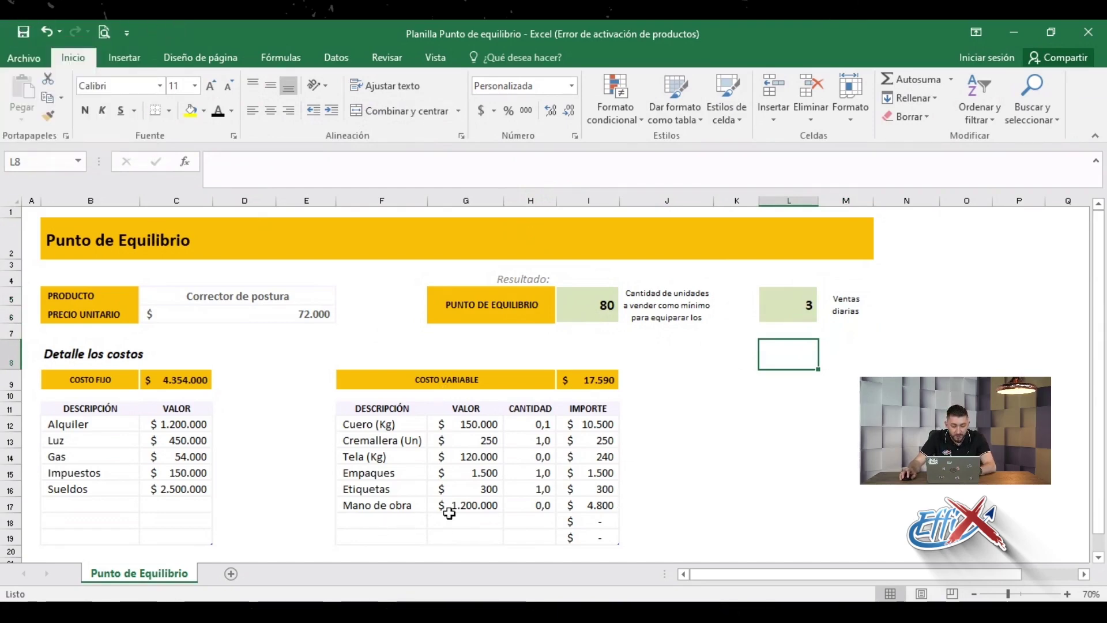
Step: Change the first variable cost item in row 12 to Producto with a value of 14500
{"action": "left_click", "coordinate": [402, 425]}
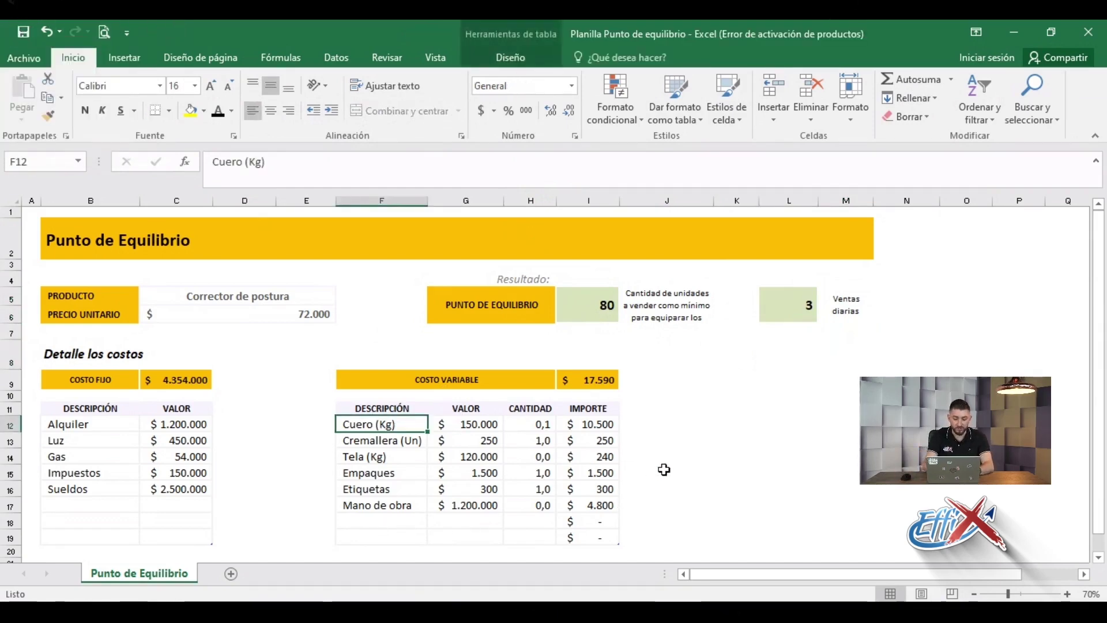
{"action": "type", "text": "Producto"}
{"action": "key", "text": "Tab"}
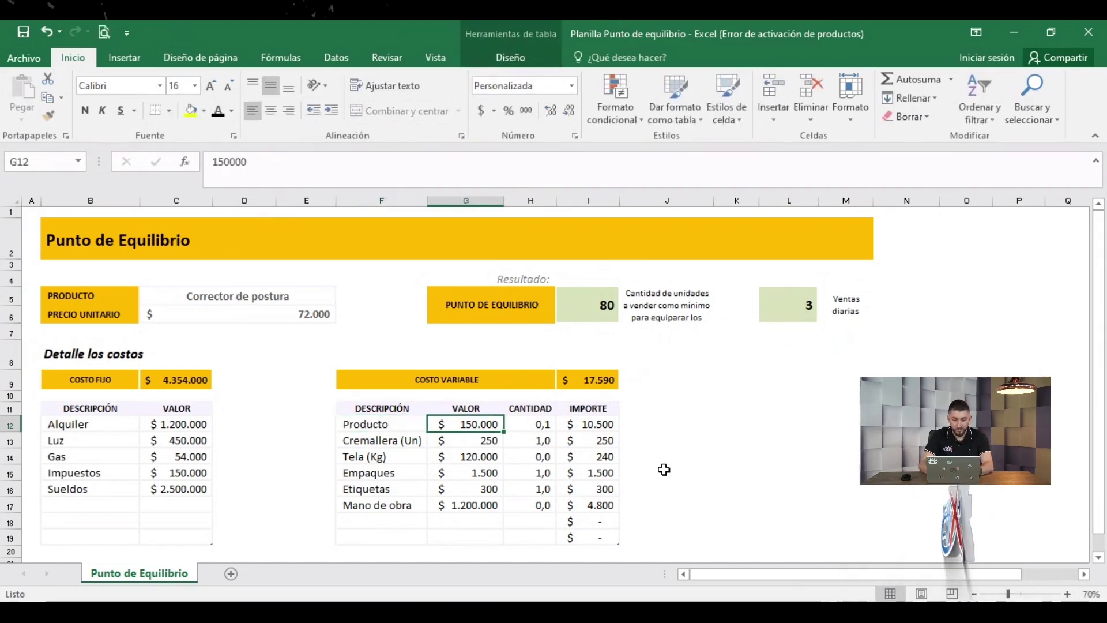
{"action": "type", "text": "14500"}
{"action": "key", "text": "Return"}
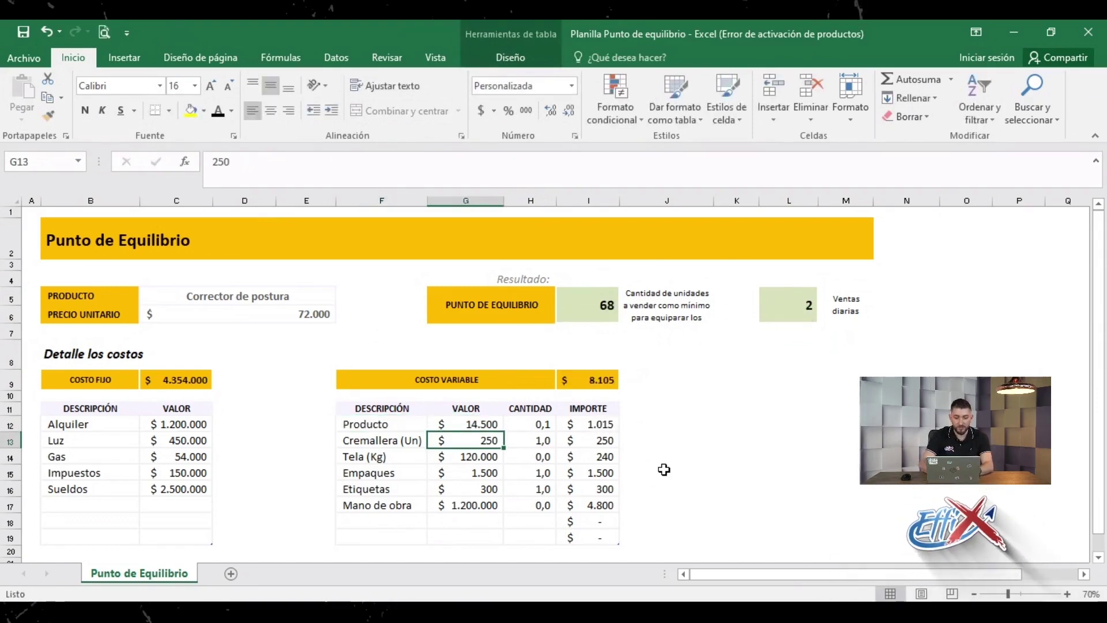
Step: Change the variable cost item in row 13 to Fletes with a value of 13900
{"action": "key", "text": "Left"}
{"action": "type", "text": "Fletes"}
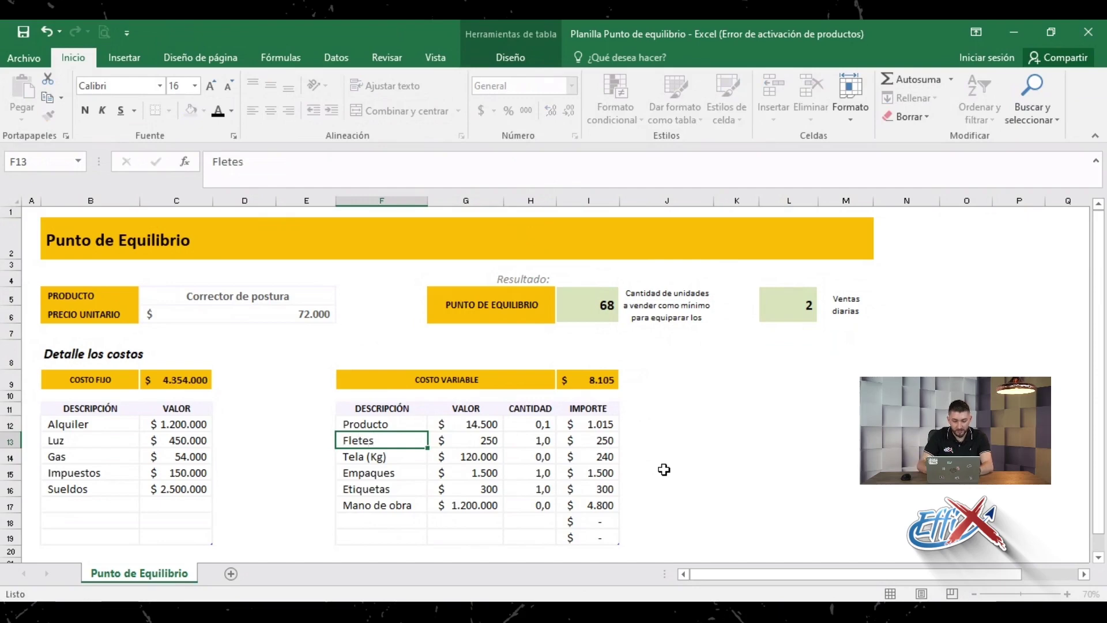
{"action": "key", "text": "Tab"}
{"action": "type", "text": "13900"}
{"action": "key", "text": "Return"}
Step: Change the variable cost item in row 14 to Plataforma with a value of 400
{"action": "key", "text": "Left"}
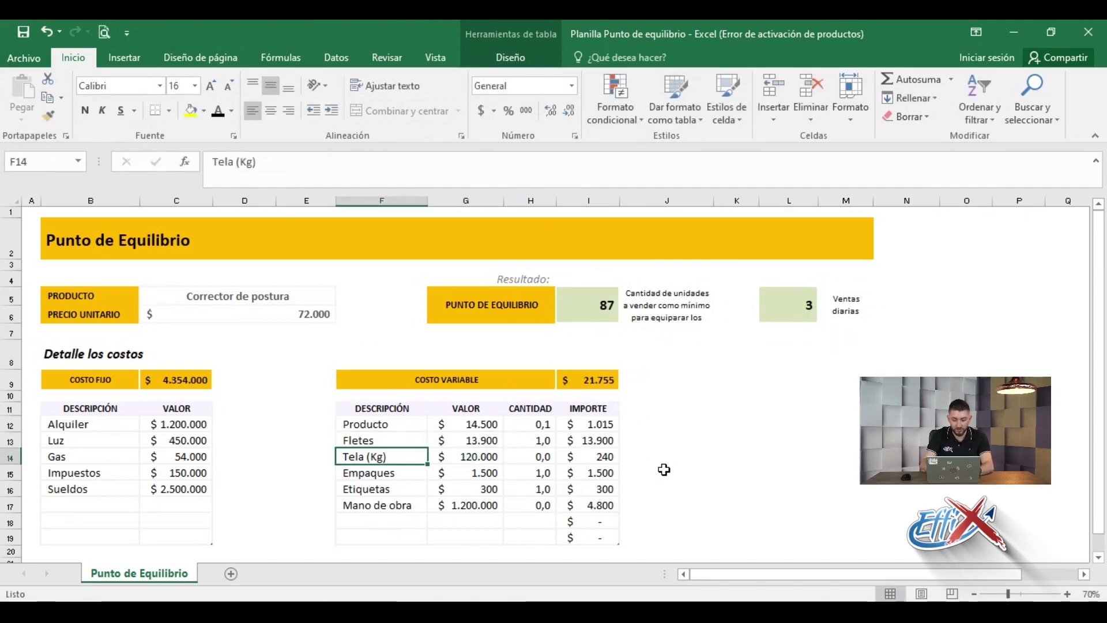
{"action": "type", "text": "Plataforma"}
{"action": "key", "text": "Tab"}
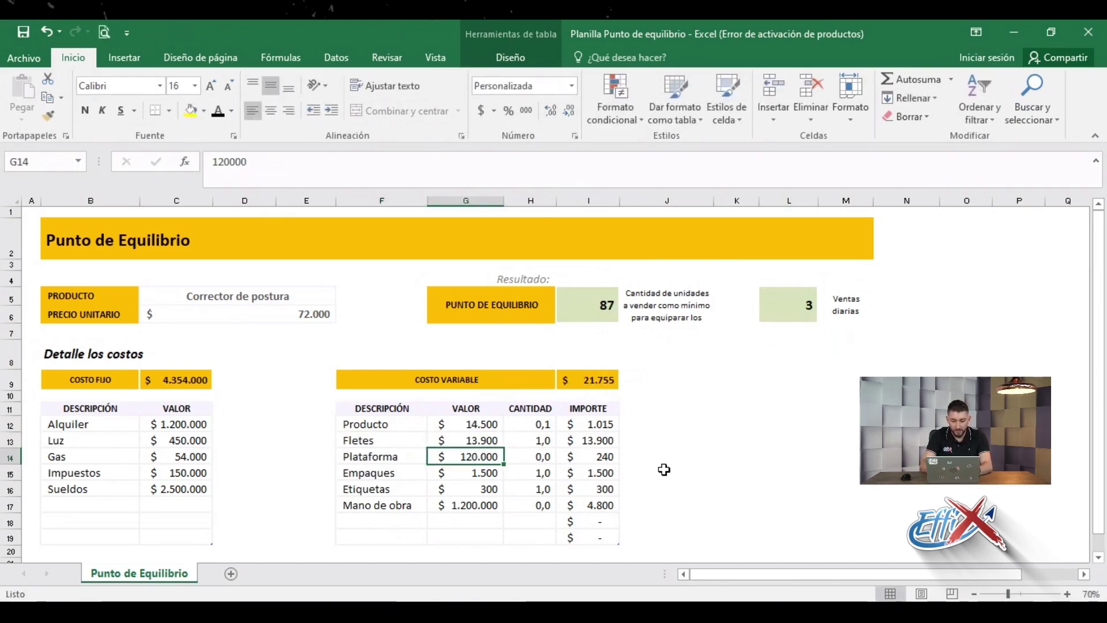
{"action": "type", "text": "400"}
{"action": "key", "text": "Return"}
Step: Set the quantities of Producto in H12 and Plataforma in H14 to 1
{"action": "key", "text": "Right"}
{"action": "key", "text": "Up"}
{"action": "key", "text": "Up"}
{"action": "key", "text": "Up"}
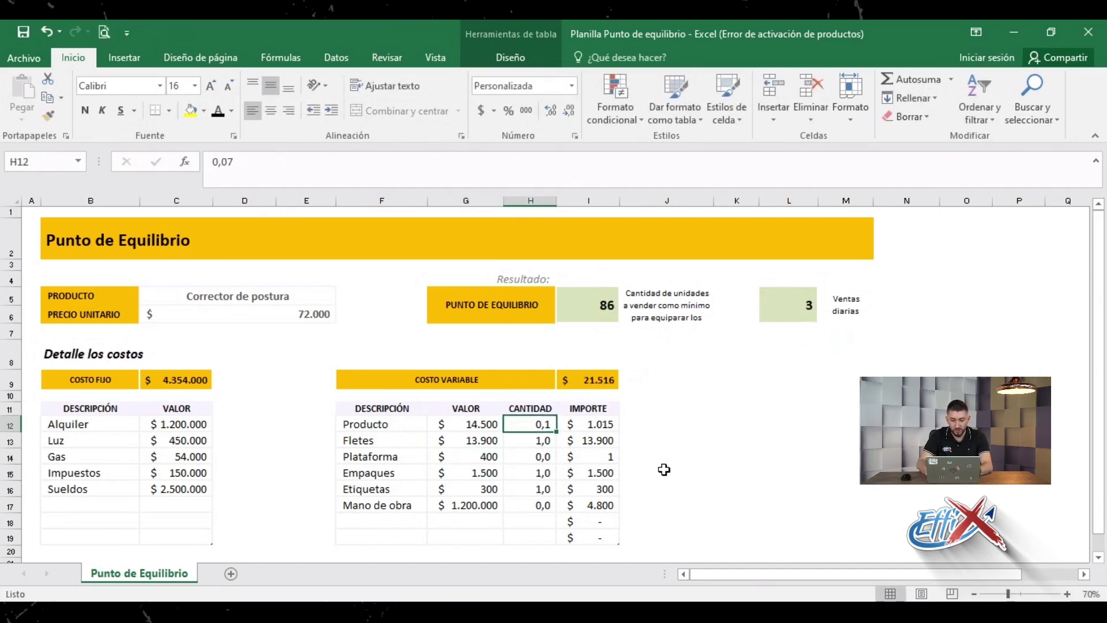
{"action": "type", "text": "1"}
{"action": "key", "text": "Return"}
{"action": "key", "text": "Return"}
{"action": "type", "text": "1"}
{"action": "key", "text": "Return"}
Step: Clear the descriptions Empaques, Etiquetas and Mano de obra from F15 to F17
{"action": "key", "text": "Left"}
{"action": "key", "text": "Left"}
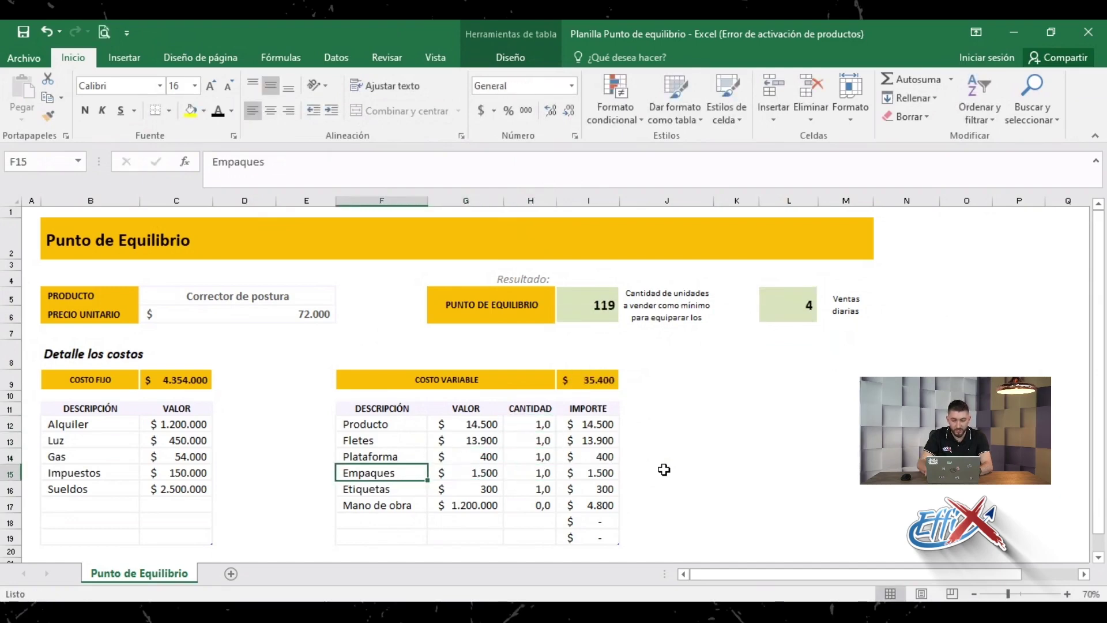
{"action": "key", "text": "Delete"}
{"action": "key", "text": "Down"}
{"action": "key", "text": "Delete"}
{"action": "key", "text": "Down"}
{"action": "key", "text": "Delete"}
Step: Clear the values of the three unnamed variable cost rows in G15 to G17
{"action": "key", "text": "Right"}
{"action": "key", "text": "Up"}
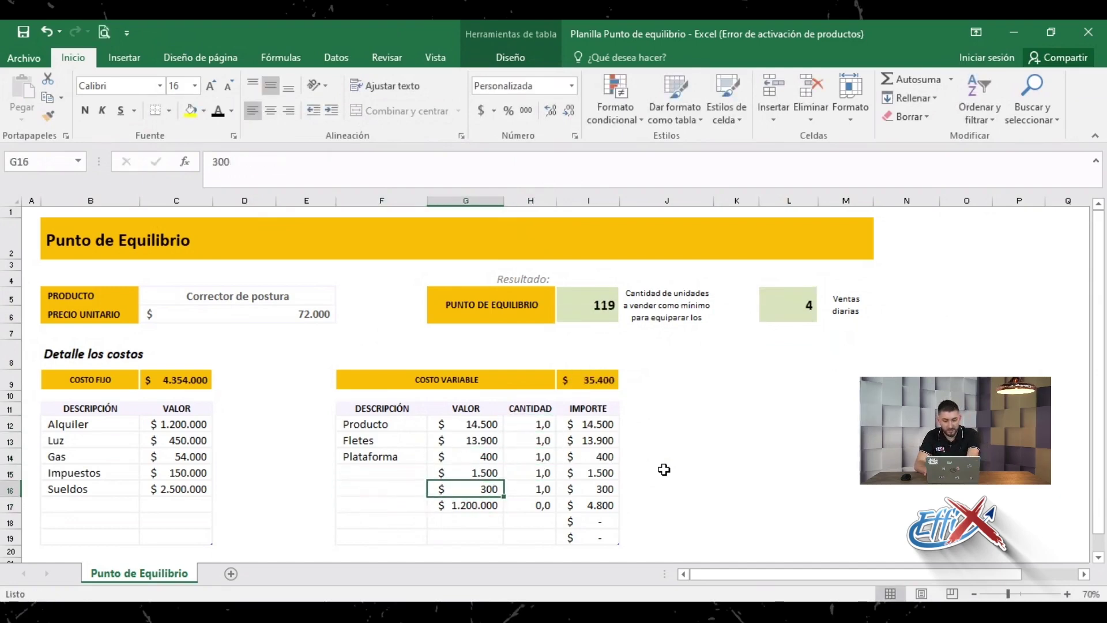
{"action": "key", "text": "Up"}
{"action": "key", "text": "Delete"}
{"action": "key", "text": "Down"}
{"action": "key", "text": "Delete"}
{"action": "key", "text": "Down"}
{"action": "key", "text": "Delete"}
{"action": "key", "text": "Down"}
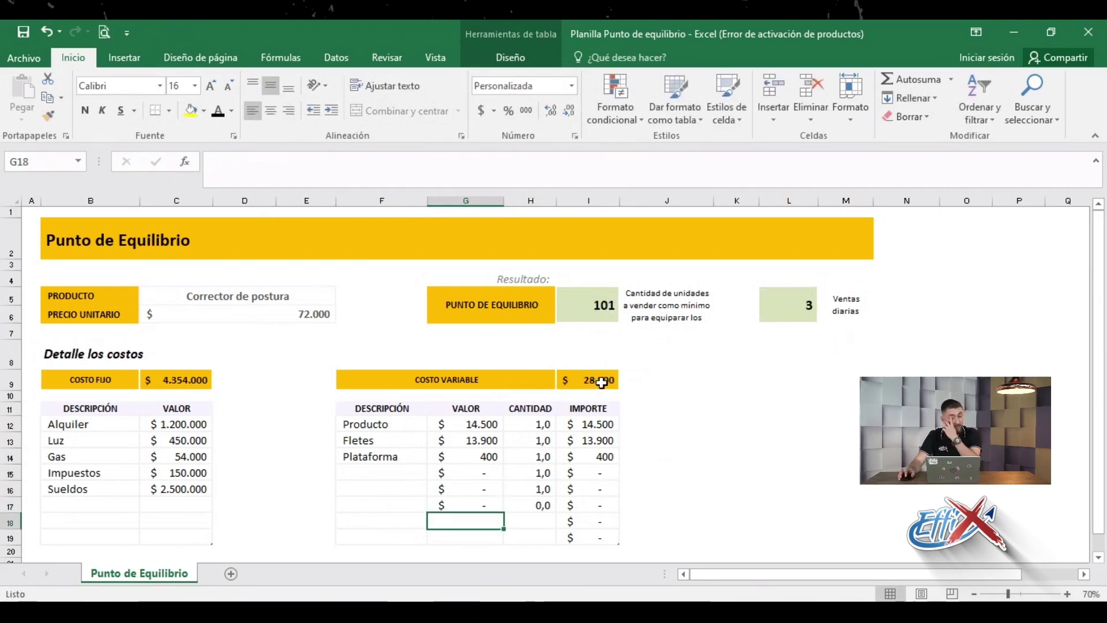
Step: Examine the break-even formula in I5 along with the unit price and the variable cost total in I9
{"action": "left_click", "coordinate": [604, 304]}
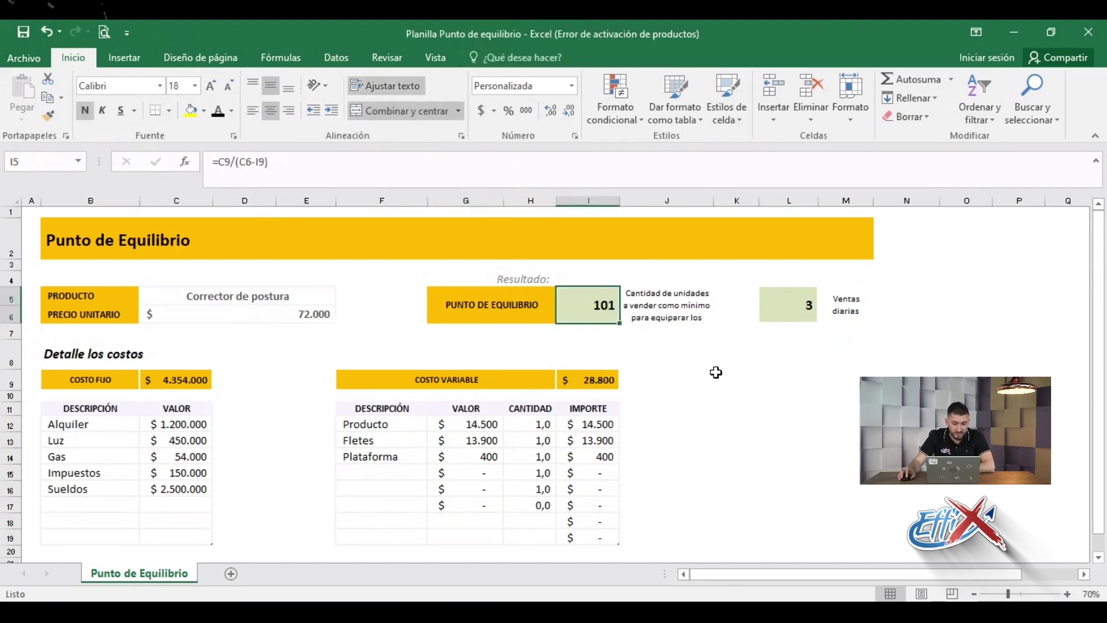
{"action": "left_click", "coordinate": [707, 381]}
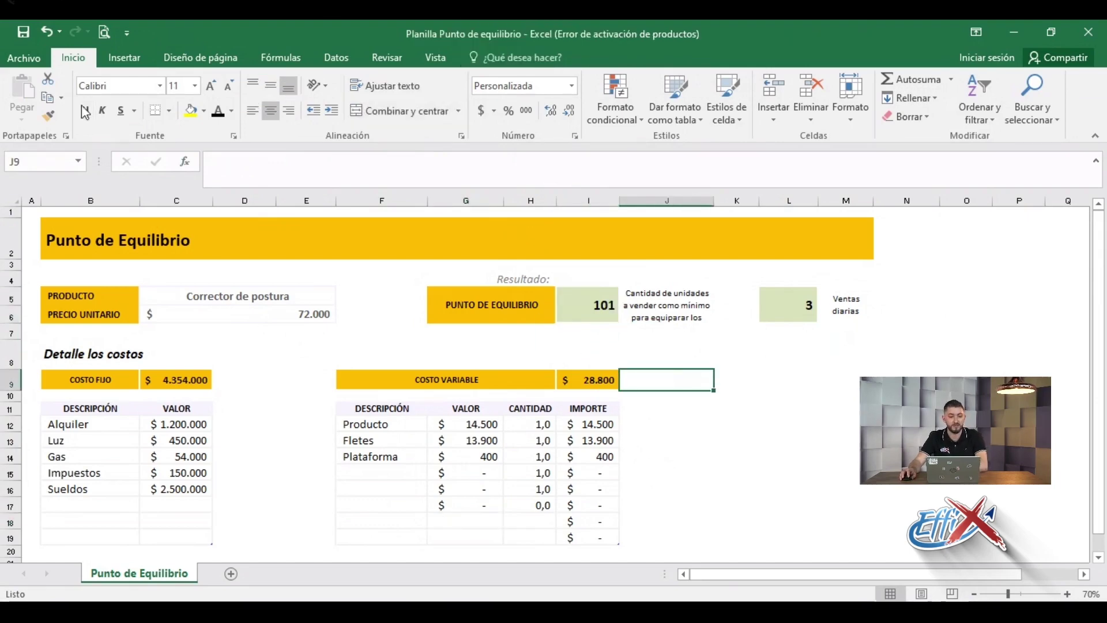
{"action": "left_click", "coordinate": [309, 314]}
{"action": "left_click", "coordinate": [608, 380]}
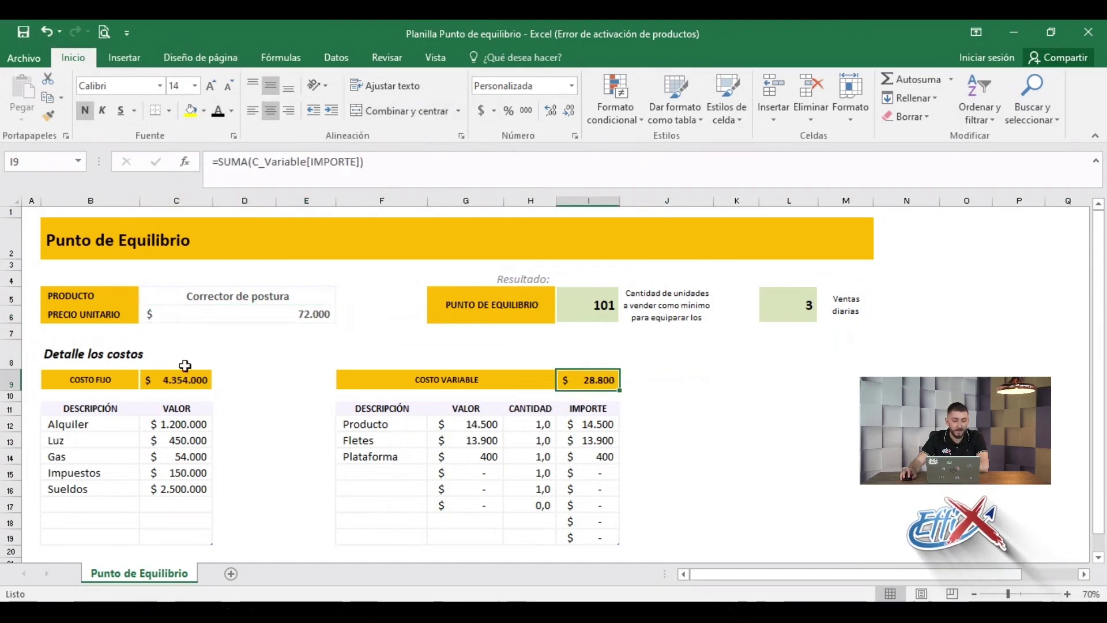
{"action": "left_click", "coordinate": [599, 305]}
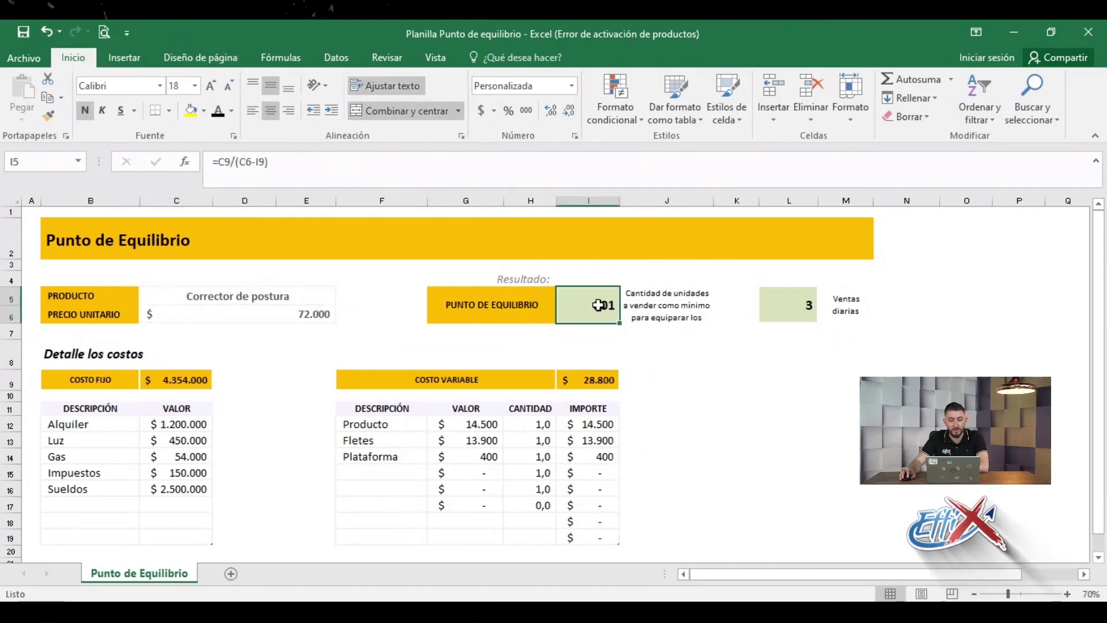
{"action": "left_click", "coordinate": [688, 375]}
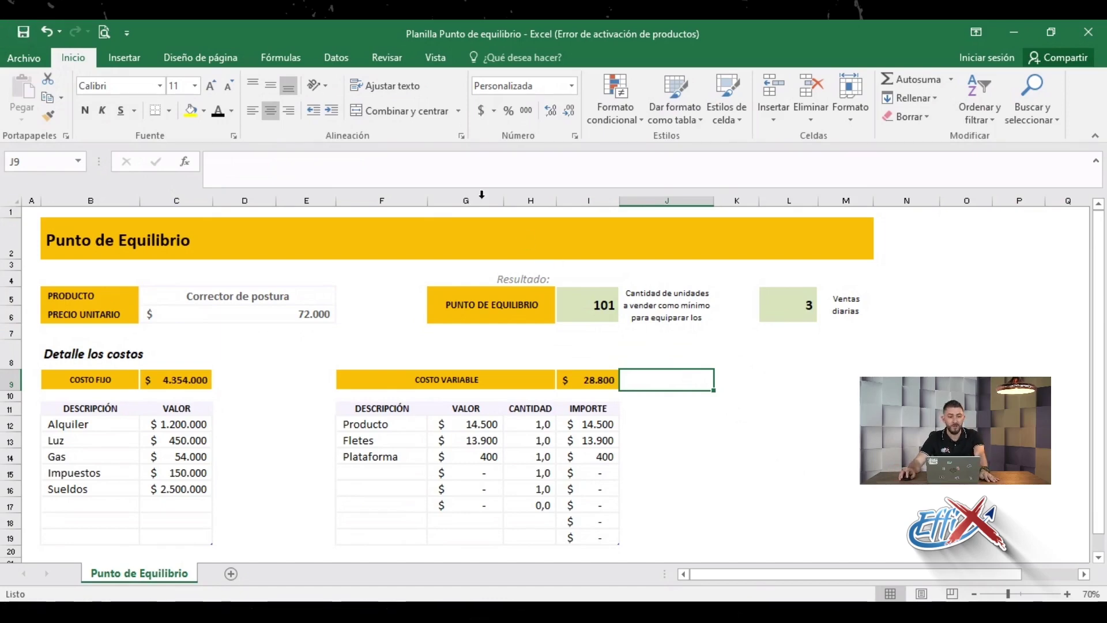
{"action": "left_click", "coordinate": [740, 381]}
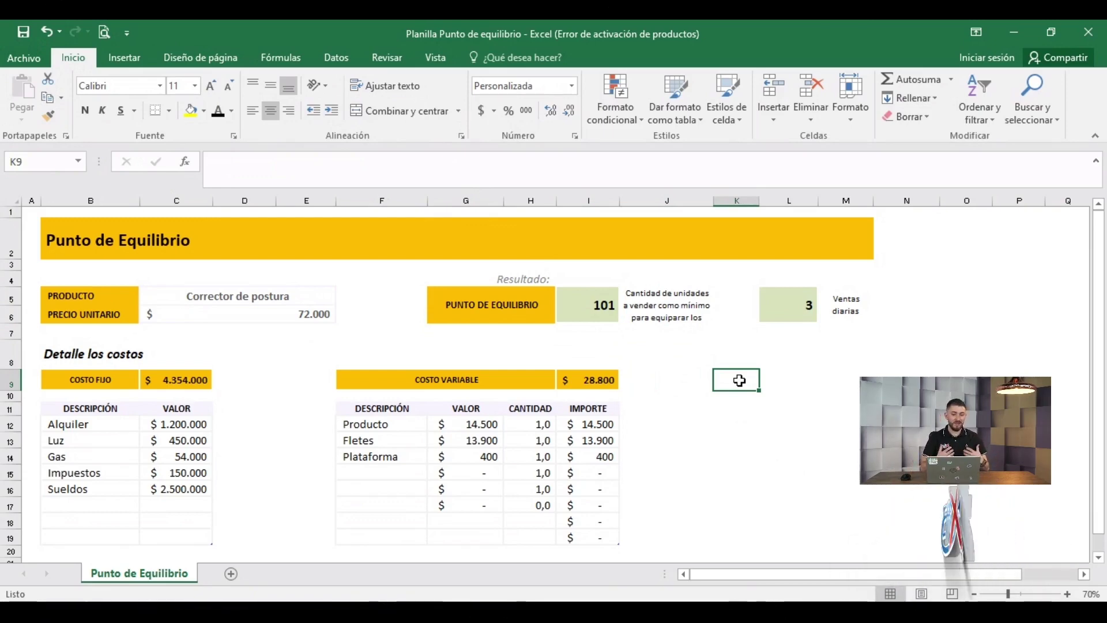
Step: Review the daily sales formula in L5 and show its result with one decimal place
{"action": "double_click", "coordinate": [813, 297]}
{"action": "key", "text": "Return"}
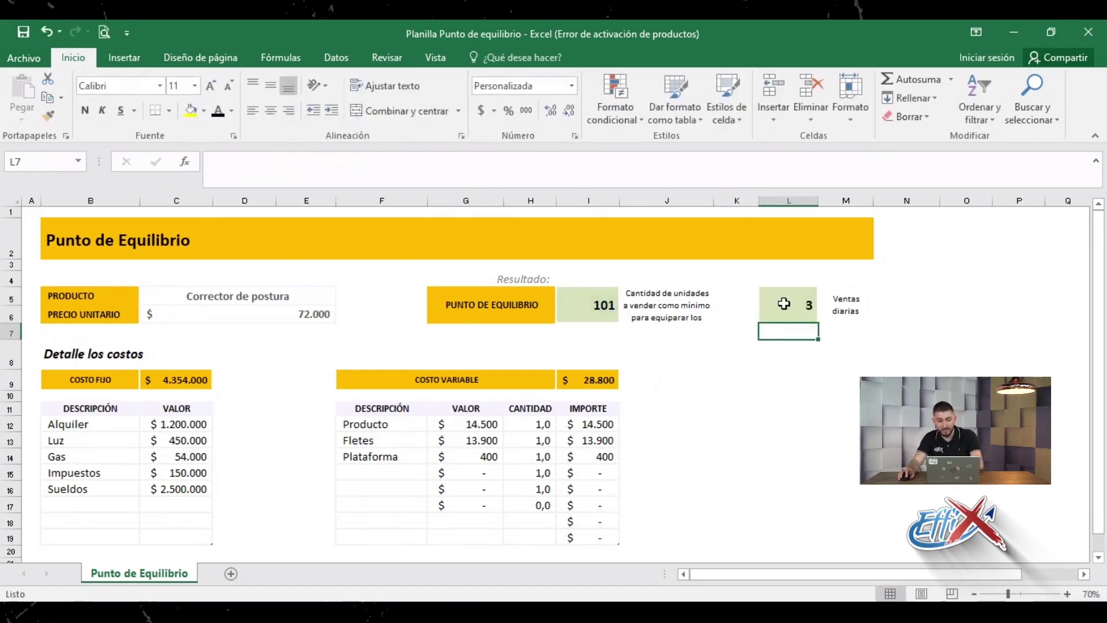
{"action": "left_click", "coordinate": [783, 304]}
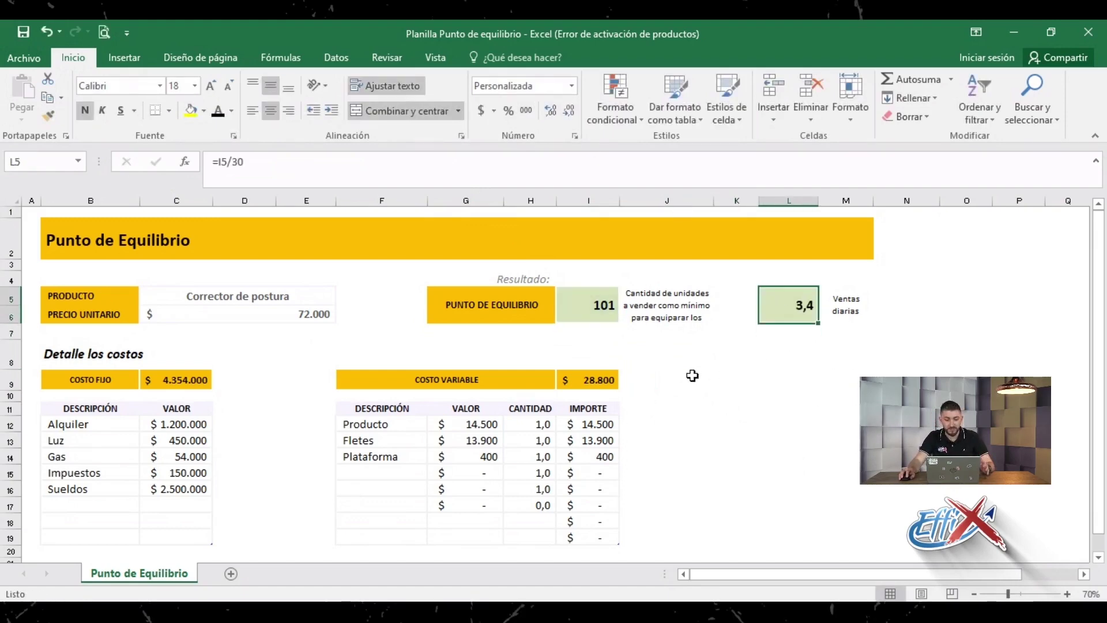
{"action": "left_click", "coordinate": [646, 384]}
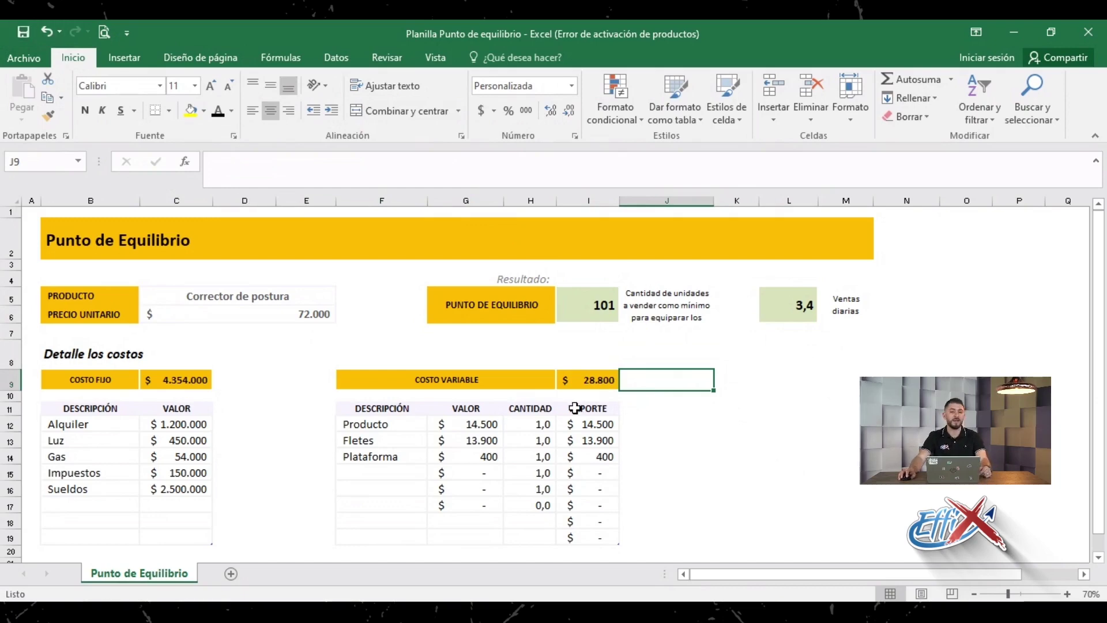